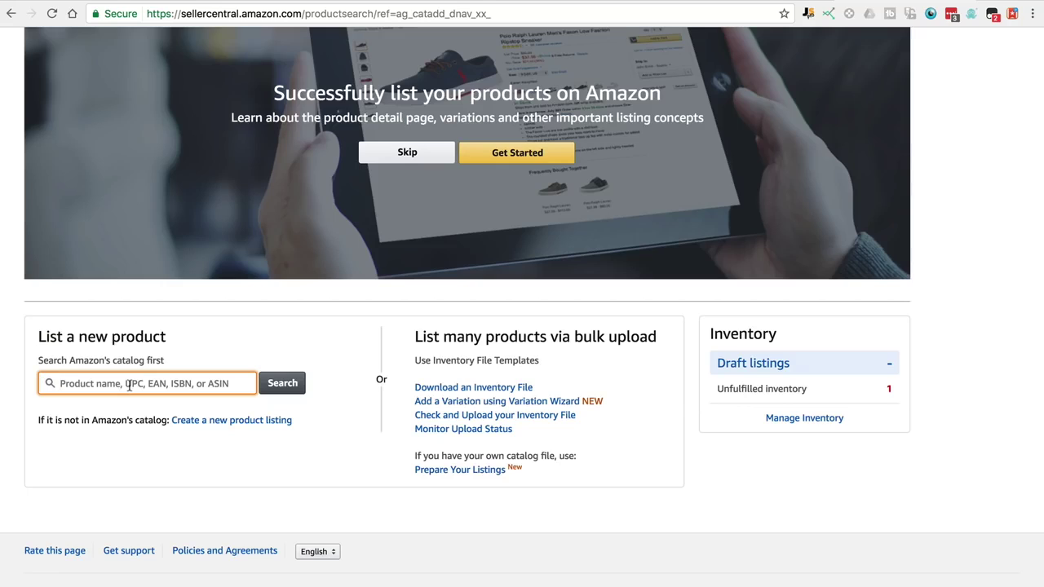
# Step: Create a new product listing classified under Home & Garden > Event & Party Supplies > Party Supplies > Party Favors
pyautogui.click(198, 432)
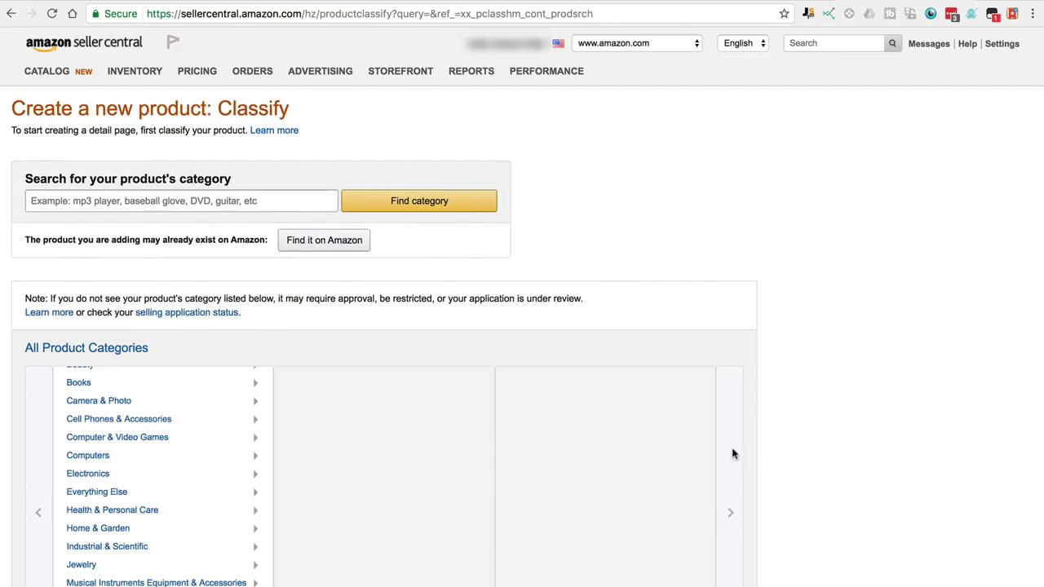
pyautogui.scroll(-3, 780, 452)
pyautogui.scroll(2, 155, 324)
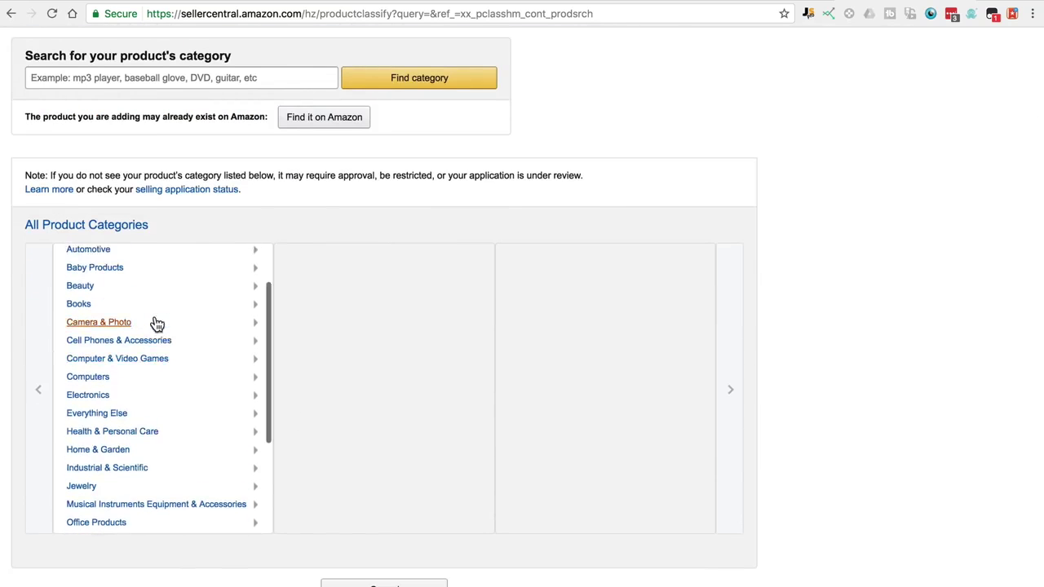
pyautogui.scroll(-3, 151, 379)
pyautogui.click(112, 408)
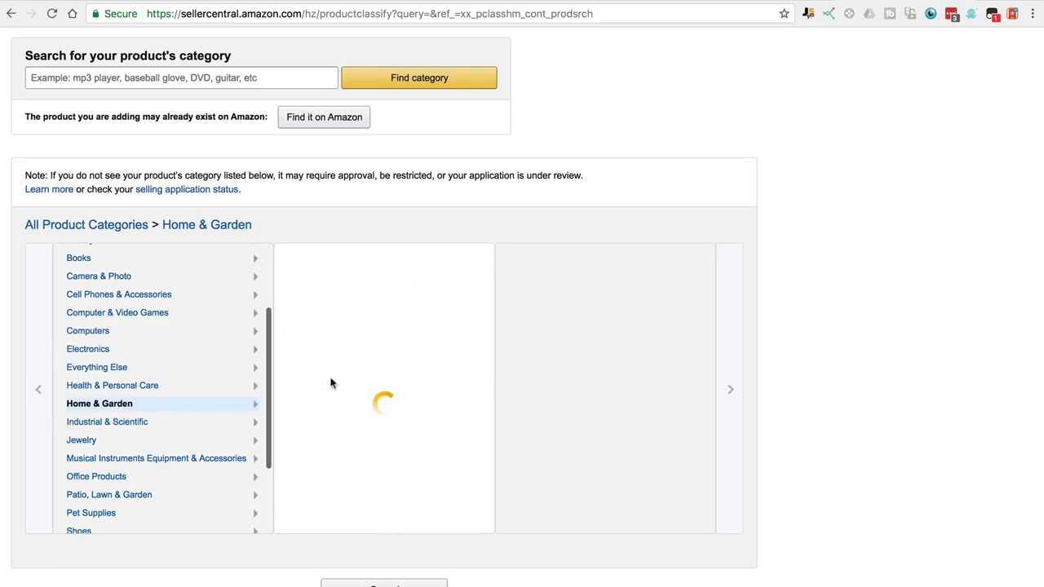
pyautogui.click(335, 298)
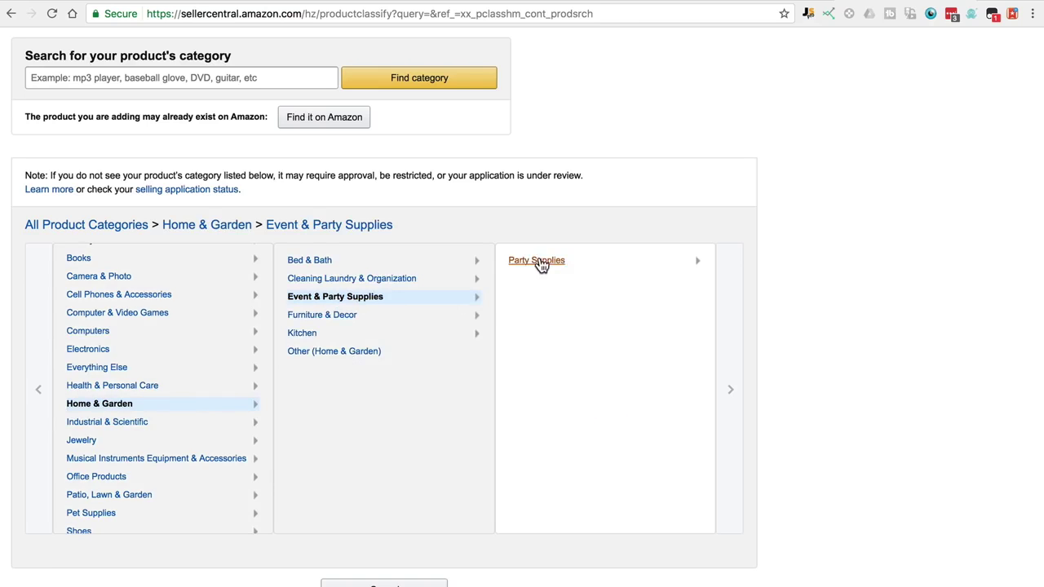
pyautogui.click(538, 261)
pyautogui.scroll(-1, 776, 362)
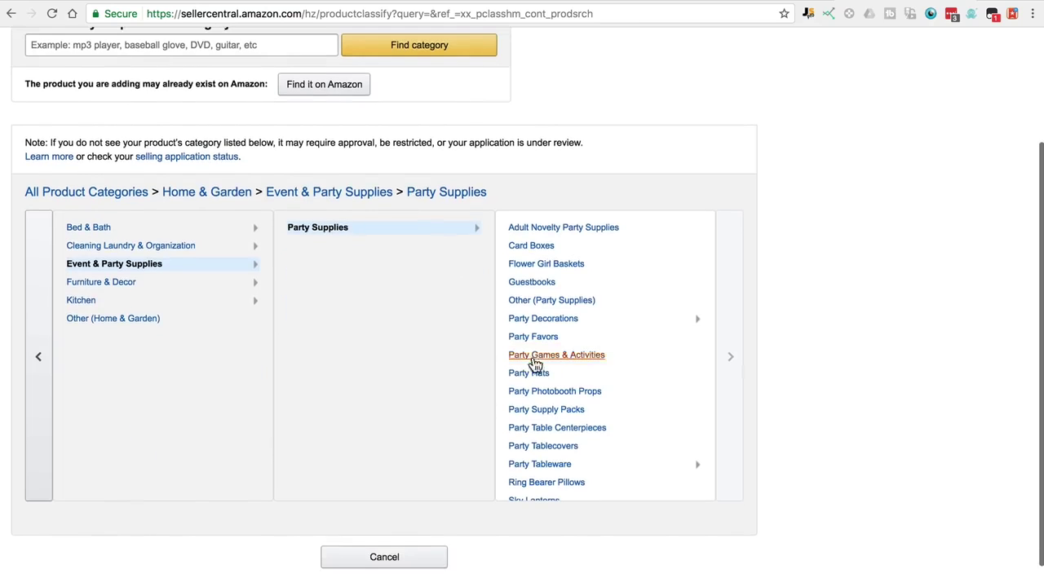
pyautogui.click(534, 337)
pyautogui.click(587, 374)
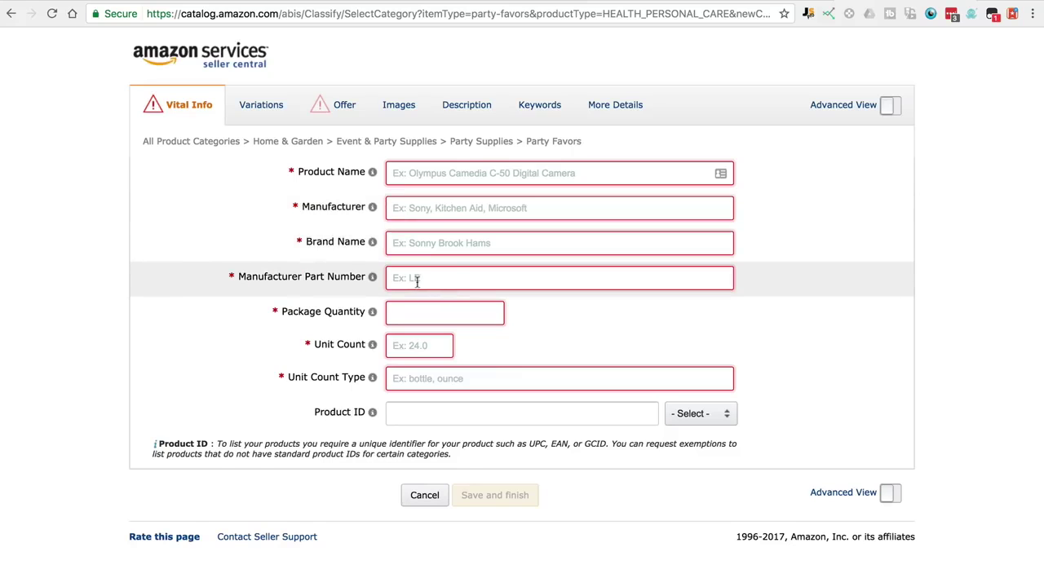
# Step: Set the listing's Product ID type to UPC, and check the Offer section before returning to Vital Info
pyautogui.moveTo(372, 279)
pyautogui.moveTo(345, 212)
pyautogui.moveTo(353, 245)
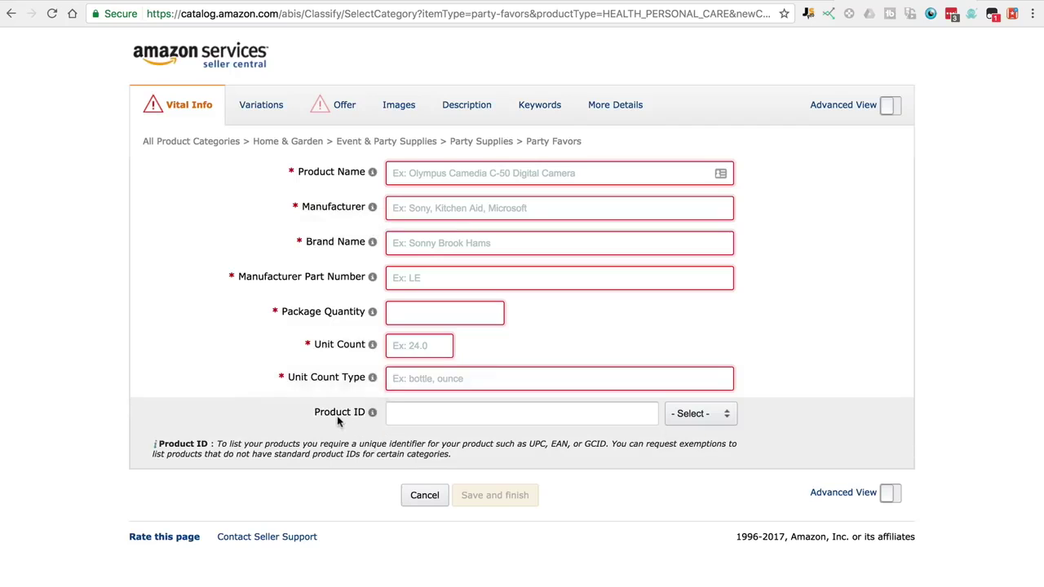
pyautogui.moveTo(341, 418)
pyautogui.click(689, 417)
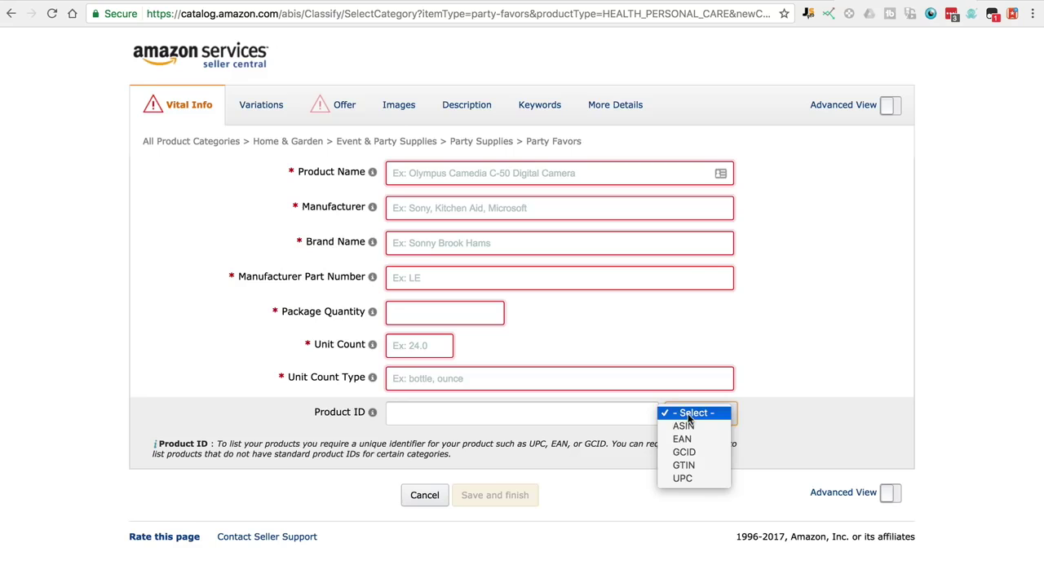
pyautogui.click(691, 478)
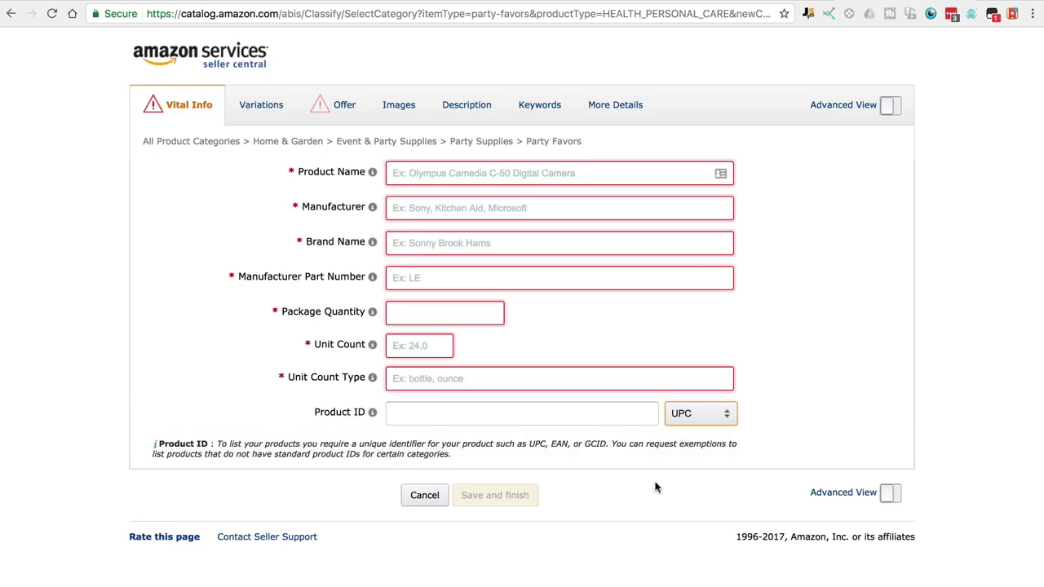
pyautogui.click(661, 490)
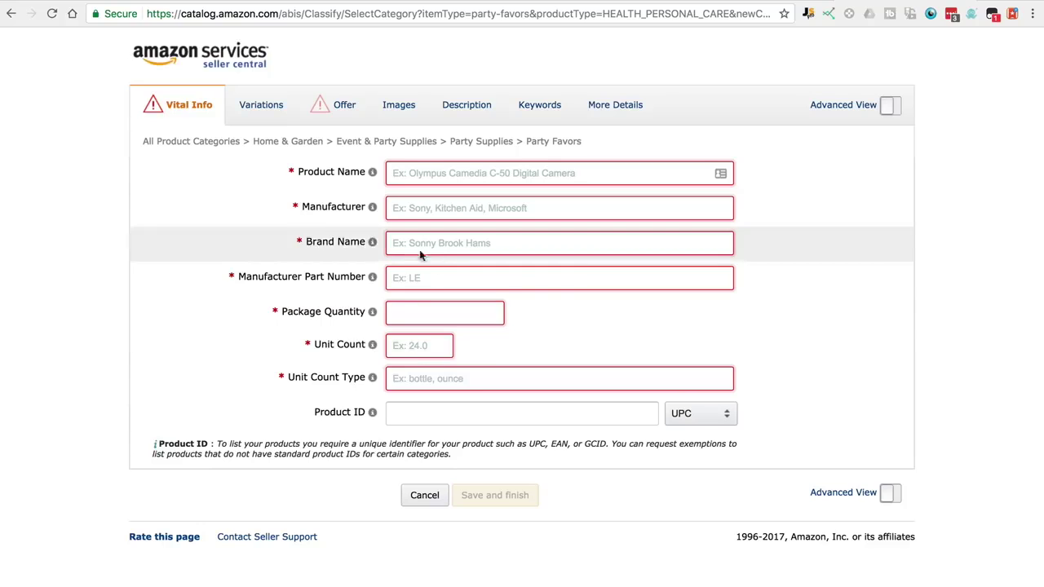
pyautogui.click(332, 110)
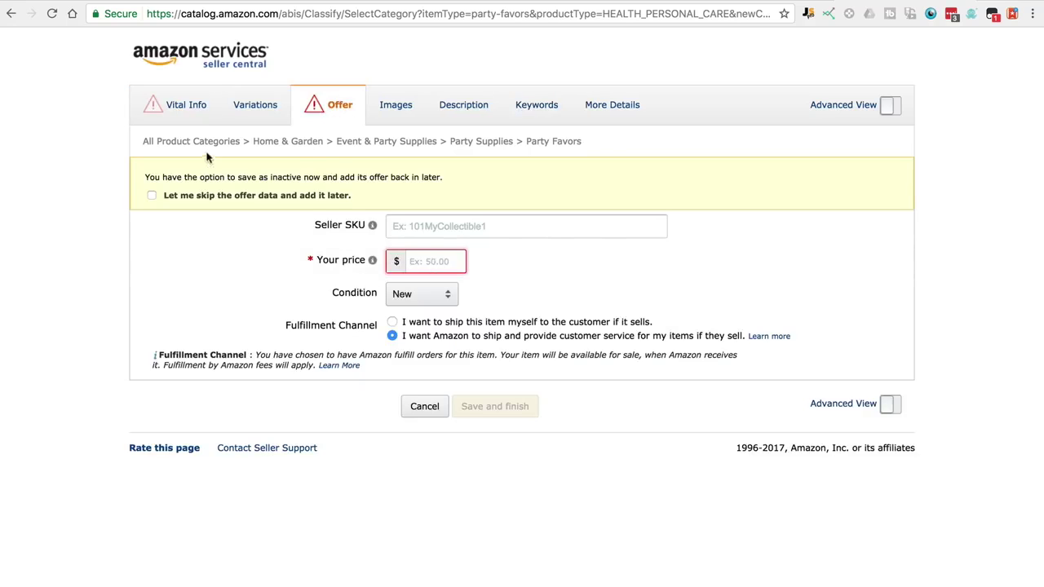
pyautogui.click(184, 108)
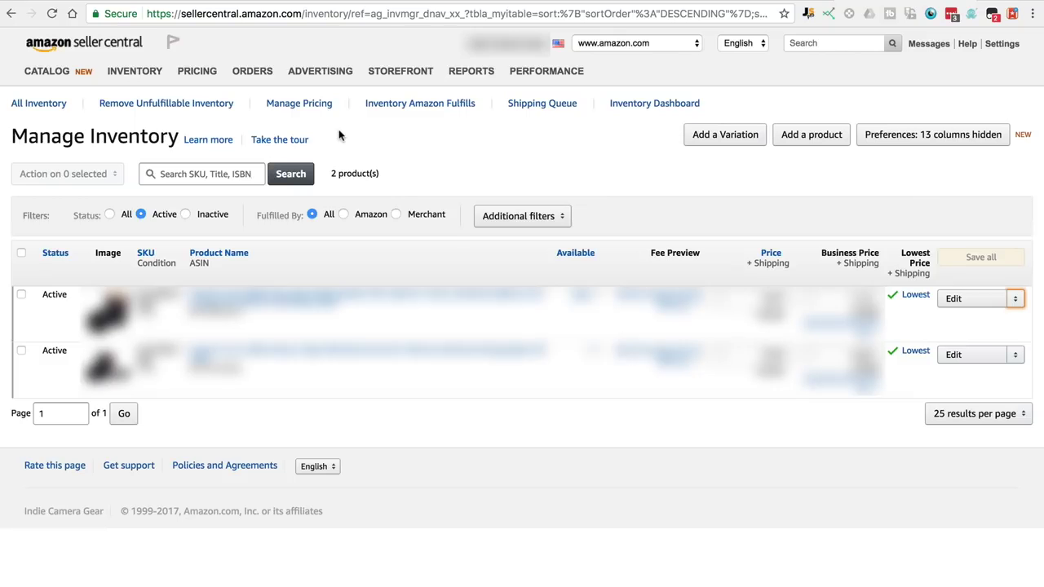
# Step: Print one item label for the first product in the inventory, using 30-up labels 1" x 2-5/8" on US Letter
pyautogui.moveTo(131, 73)
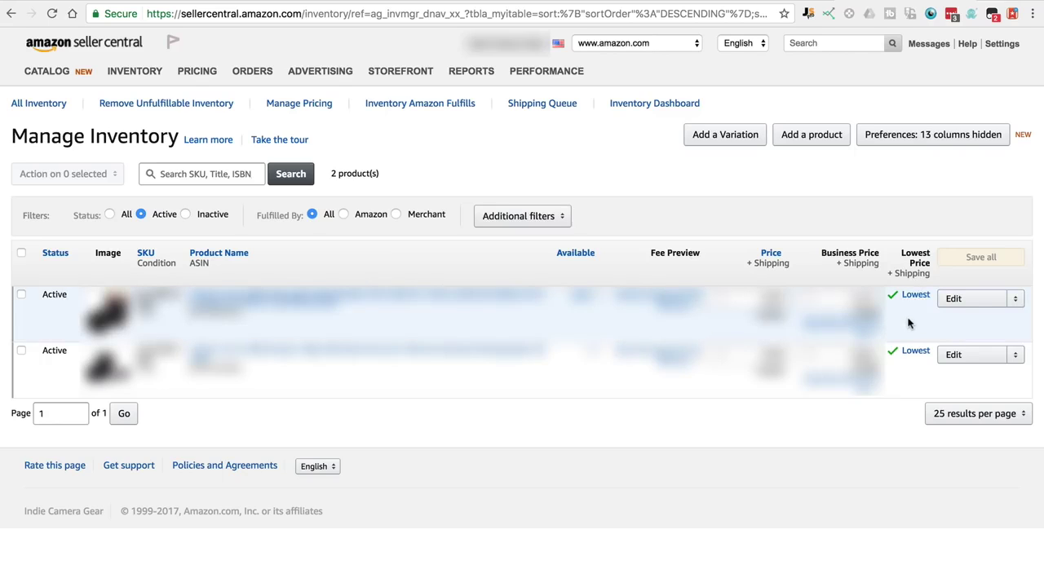
pyautogui.click(1016, 302)
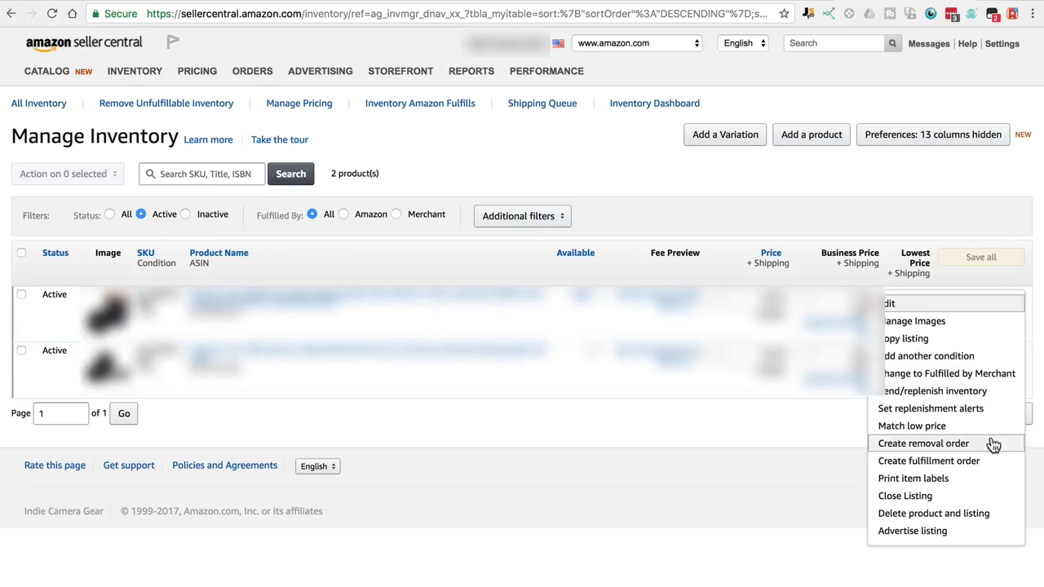
pyautogui.click(952, 480)
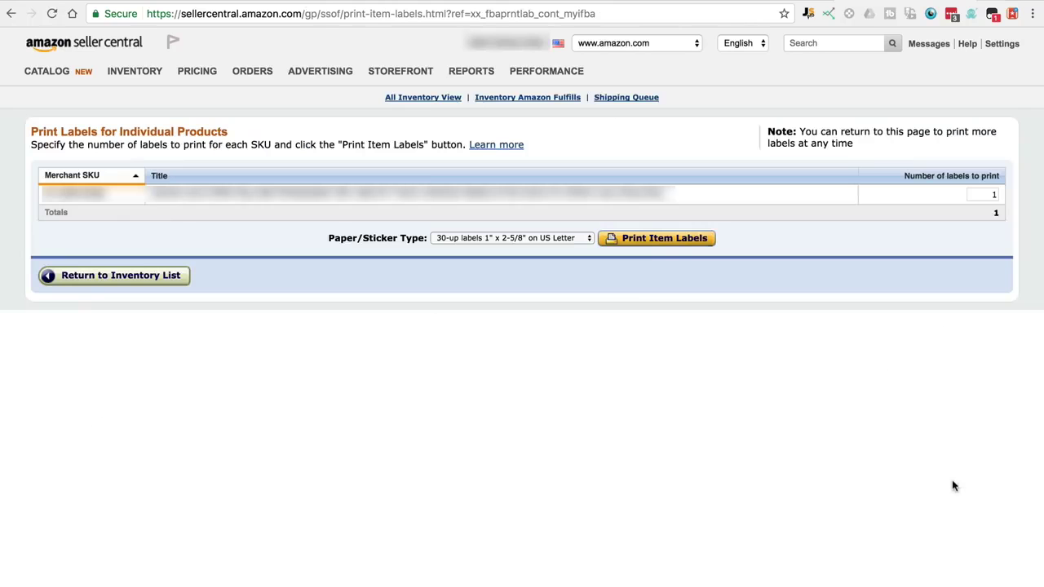
pyautogui.click(662, 246)
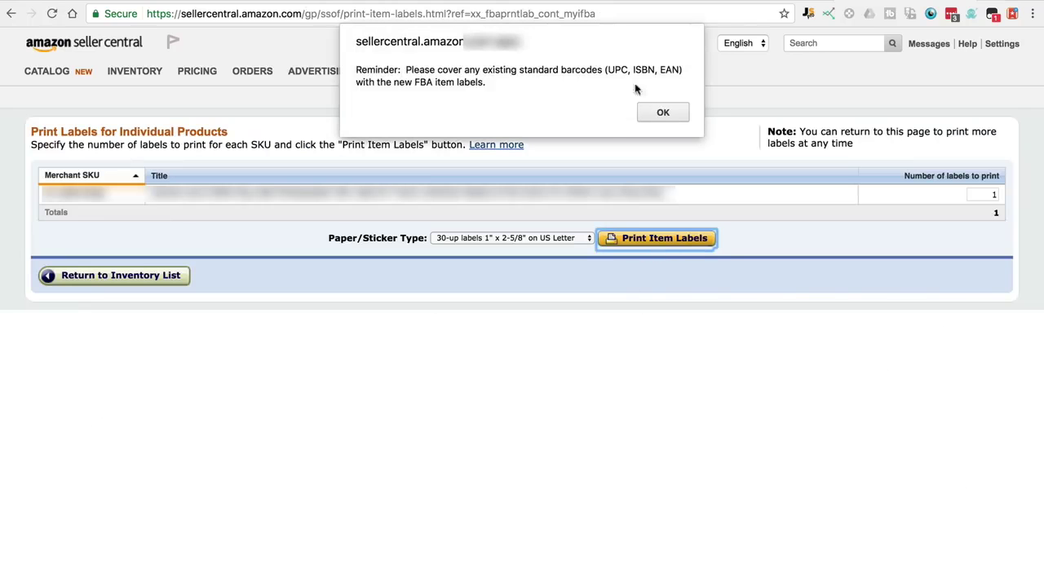
pyautogui.click(661, 112)
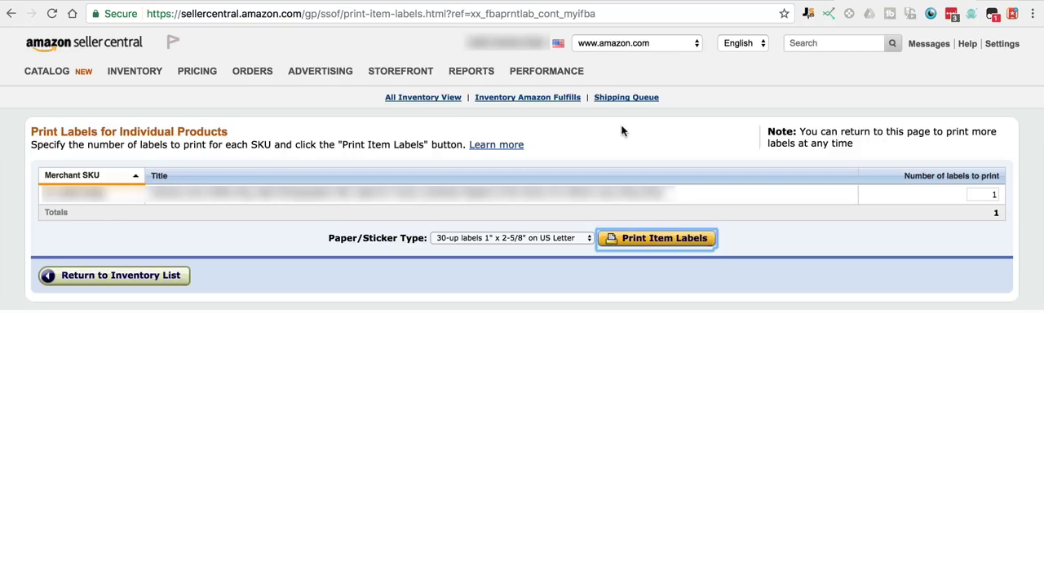
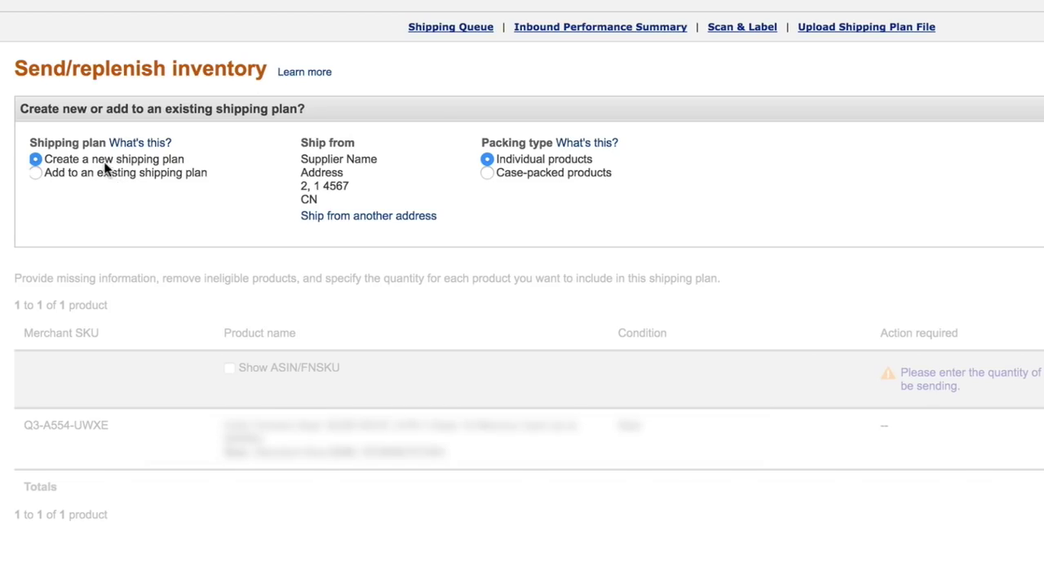
# Step: Choose to create a new shipping plan and set its packing type to case-packed products
pyautogui.click(36, 173)
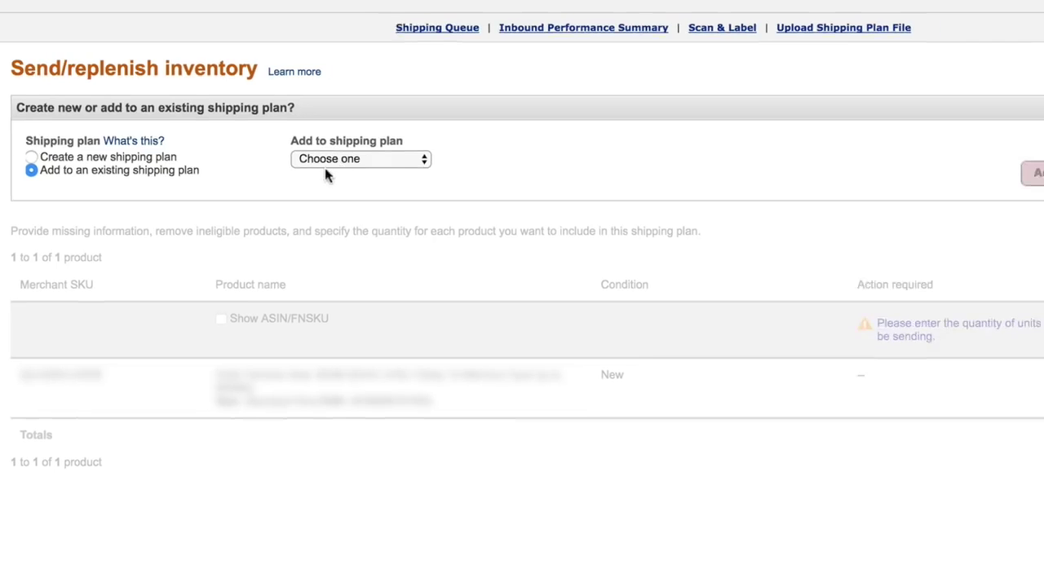
pyautogui.click(102, 158)
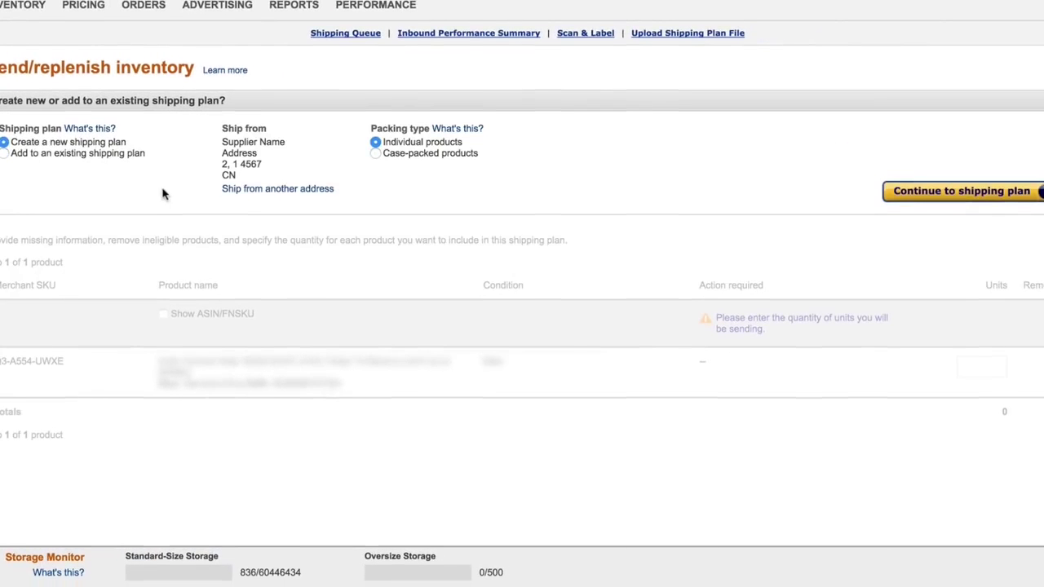
pyautogui.moveTo(223, 129); pyautogui.dragTo(267, 180)
pyautogui.click(240, 154)
pyautogui.click(375, 153)
# Step: Read the packing type help on individual and case-packed products, and continue to the shipping plan
pyautogui.click(477, 131)
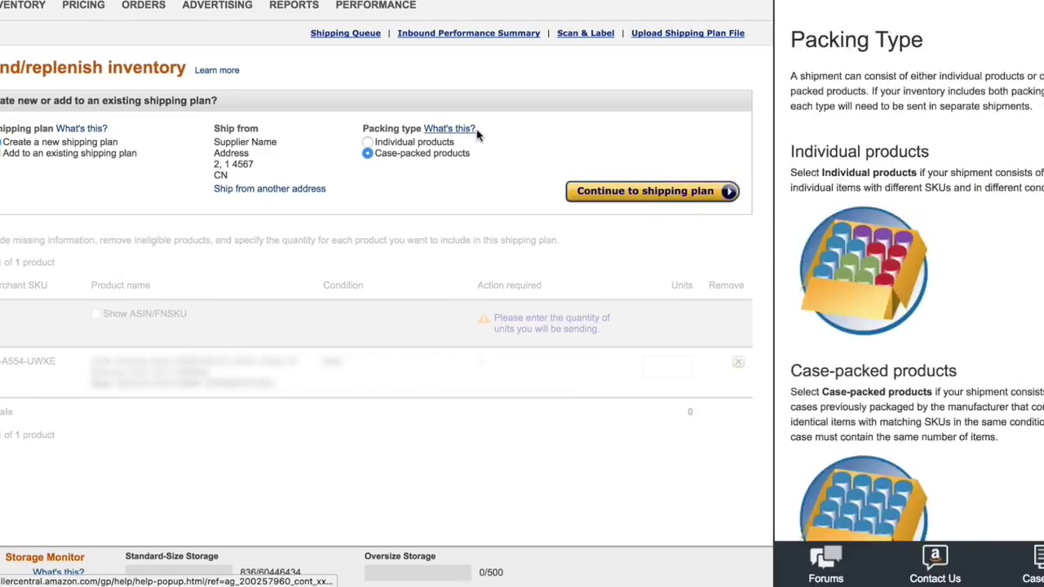
pyautogui.scroll(-3, 877, 215)
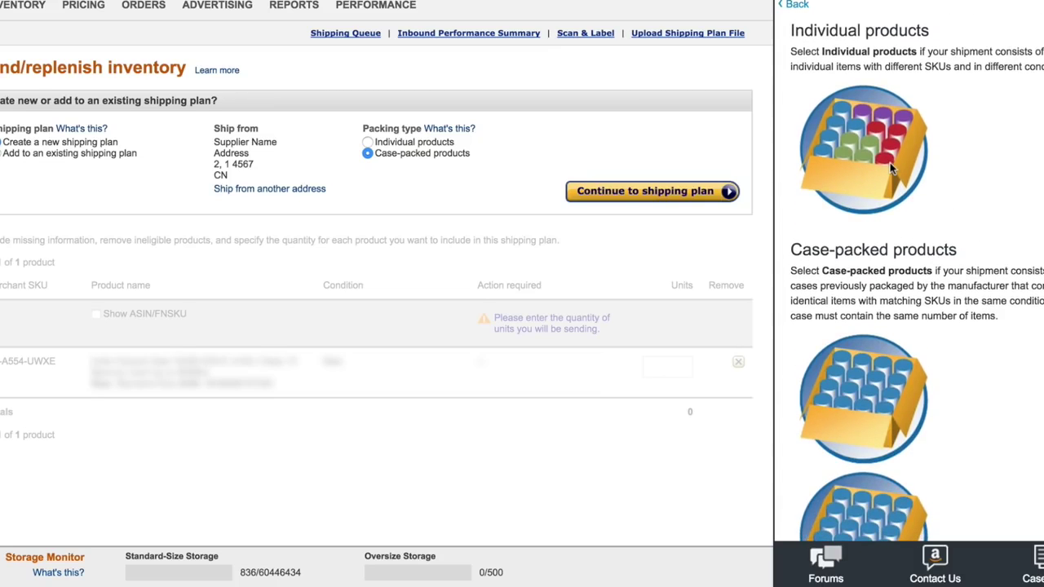
pyautogui.scroll(-2, 960, 198)
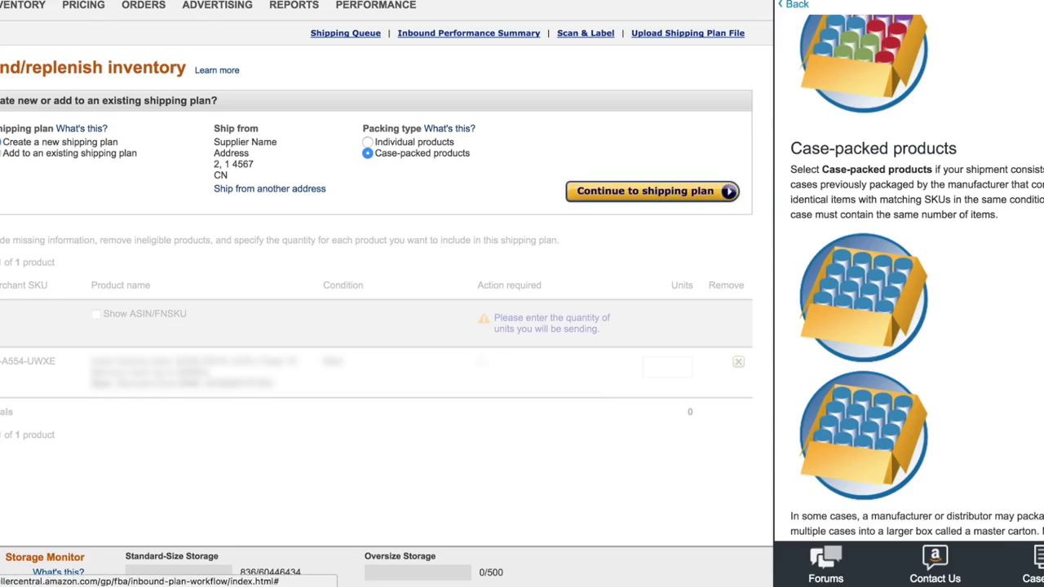
pyautogui.click(972, 195)
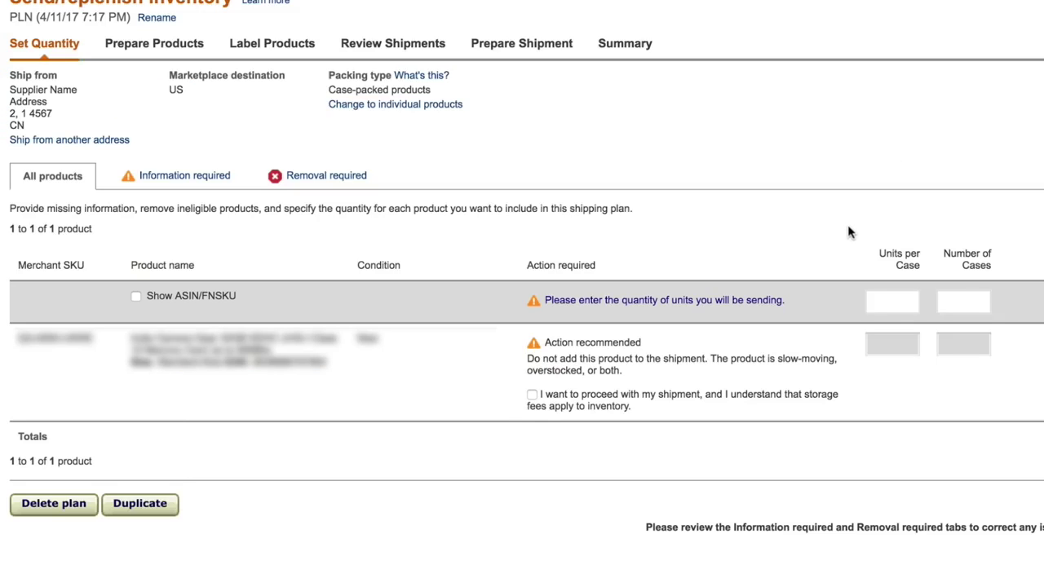
# Step: Set 25 units per case and 20 cases, accept the storage fee acknowledgement, and proceed to product labelling
pyautogui.click(896, 303)
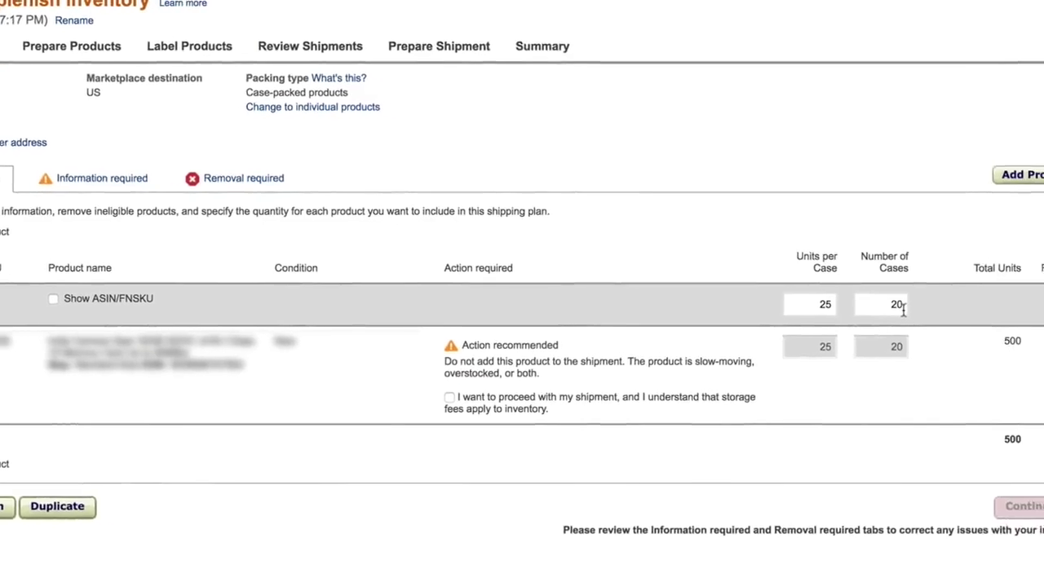
pyautogui.doubleClick(959, 342)
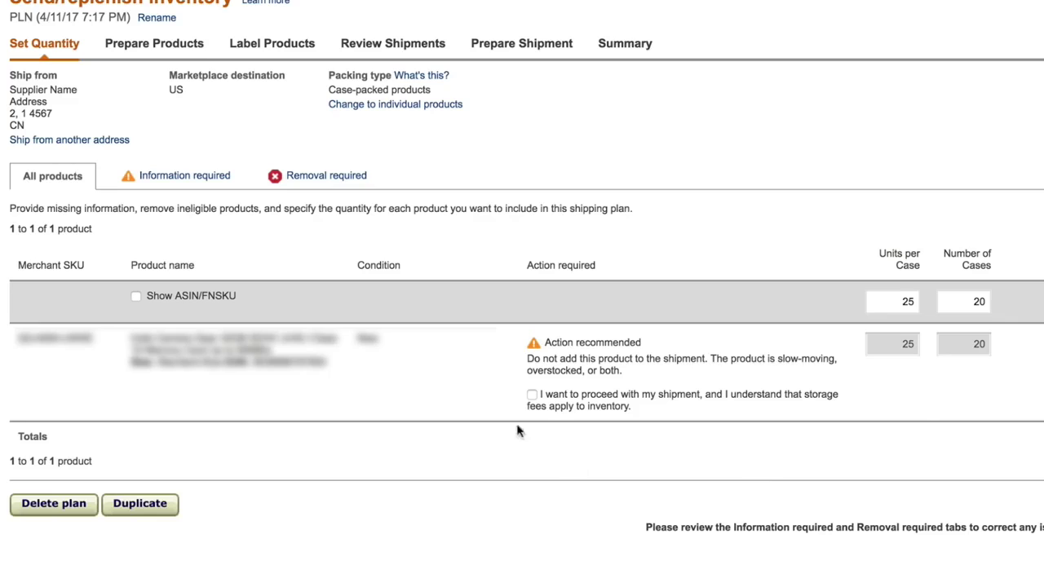
pyautogui.click(532, 396)
pyautogui.click(532, 397)
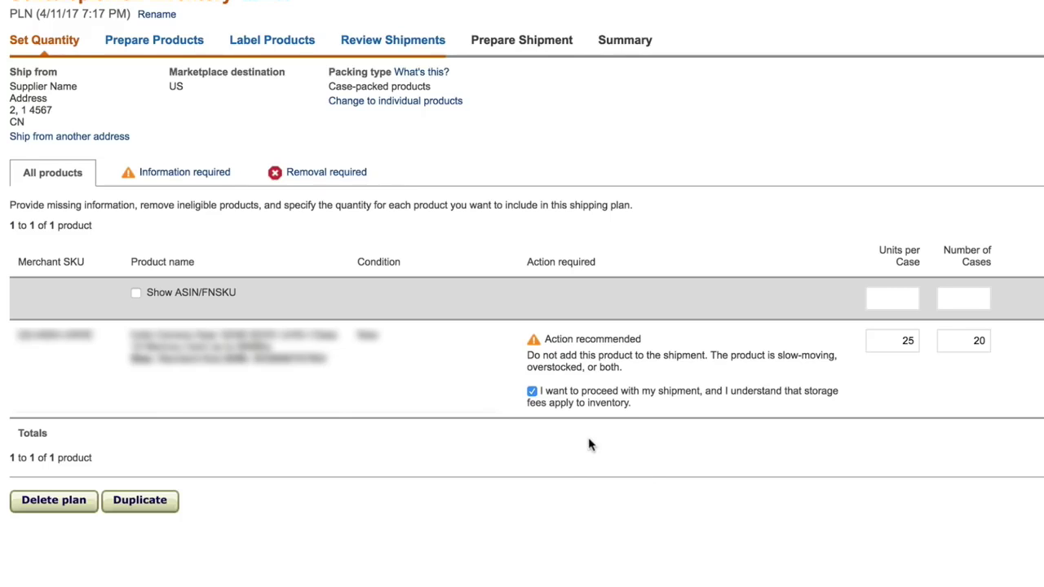
pyautogui.click(1040, 500)
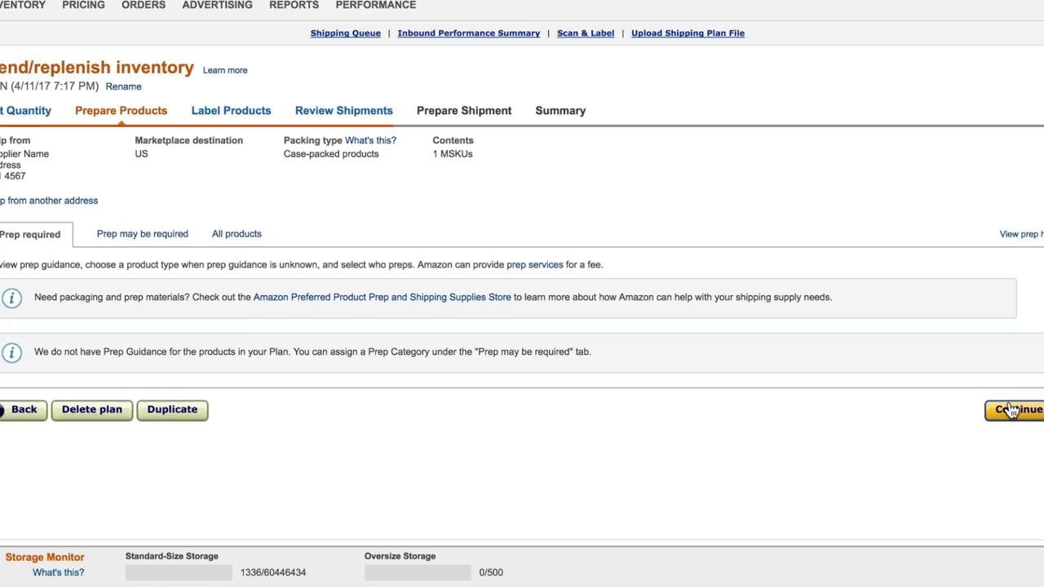
pyautogui.click(1011, 409)
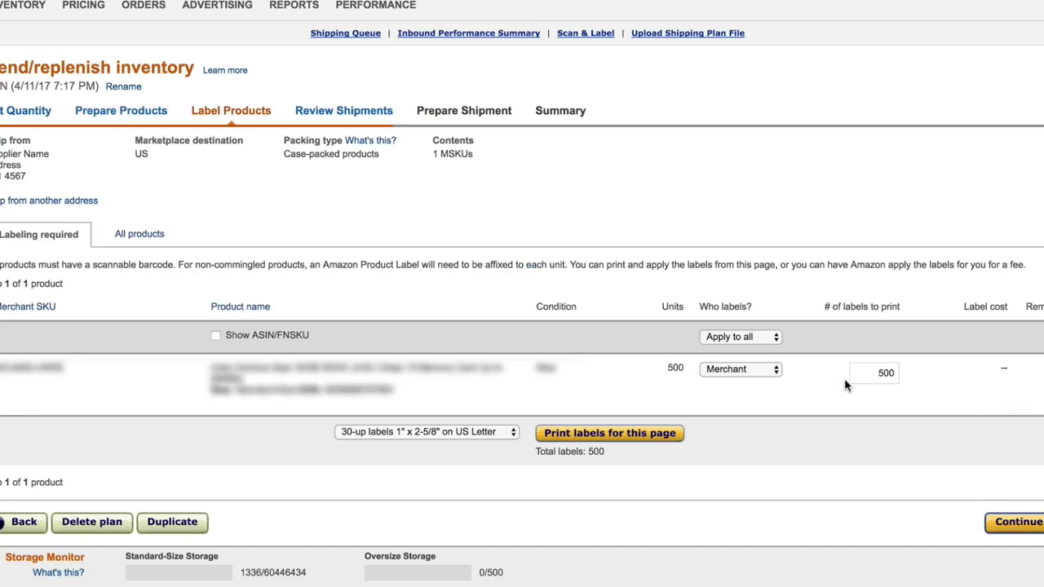
# Step: Check the label cost with Amazon as the labelling party, and return the choice to Merchant
pyautogui.click(773, 370)
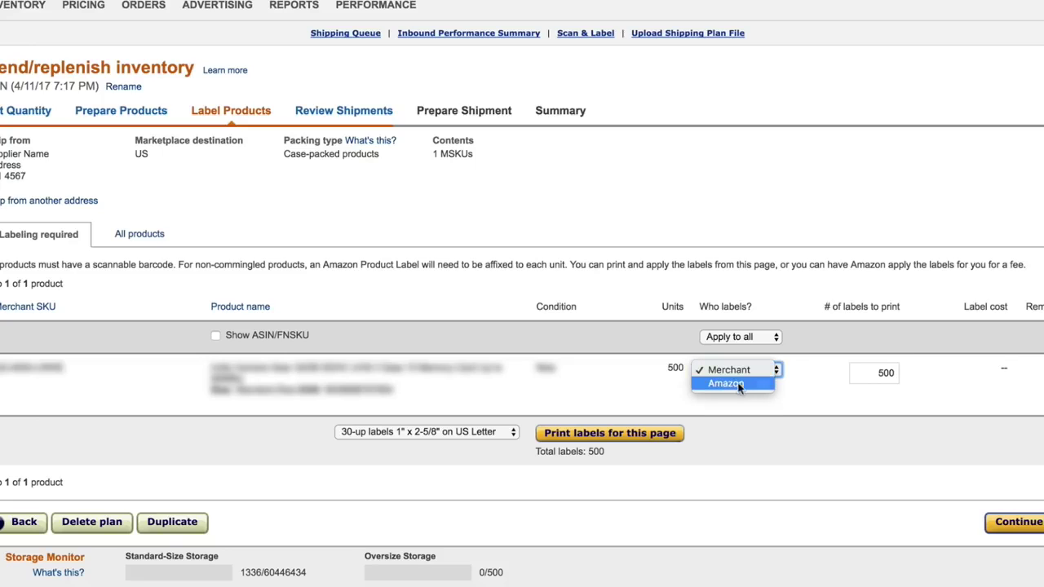
pyautogui.click(741, 385)
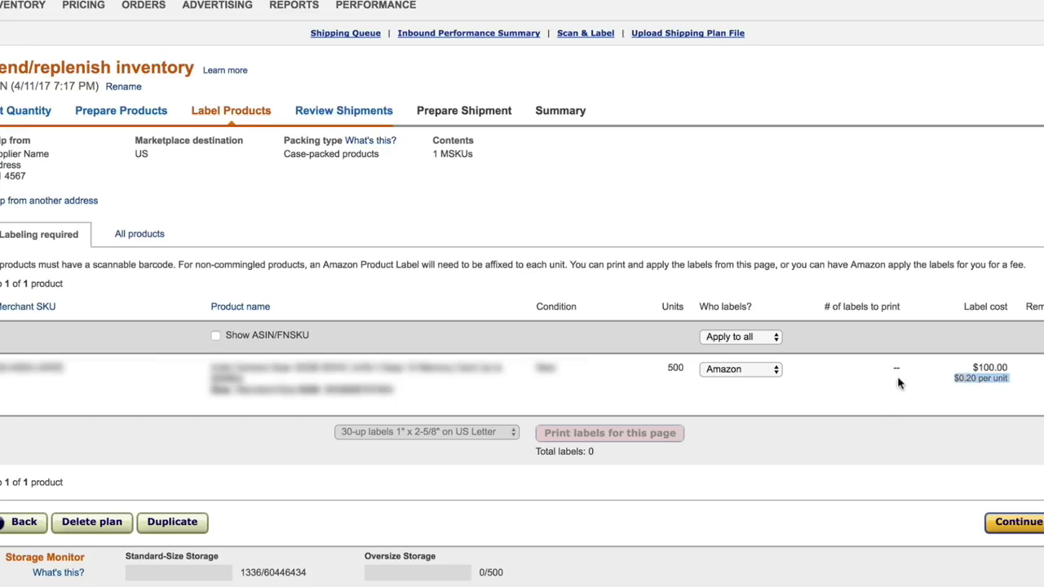
pyautogui.click(764, 372)
pyautogui.click(747, 357)
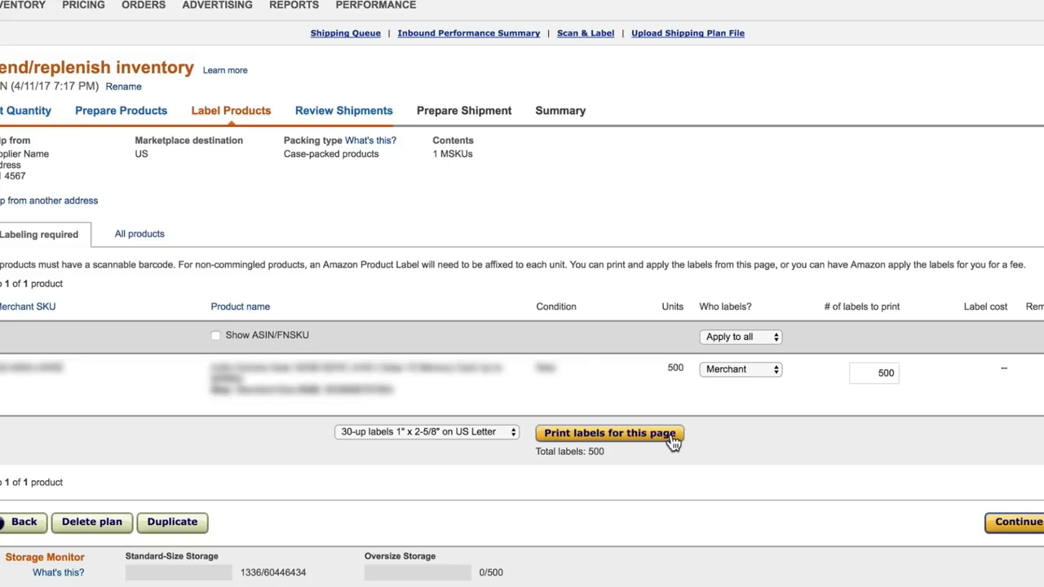
# Step: Continue with merchant labelling, approve the shipment to CLT2, and open it for shipment preparation
pyautogui.click(997, 524)
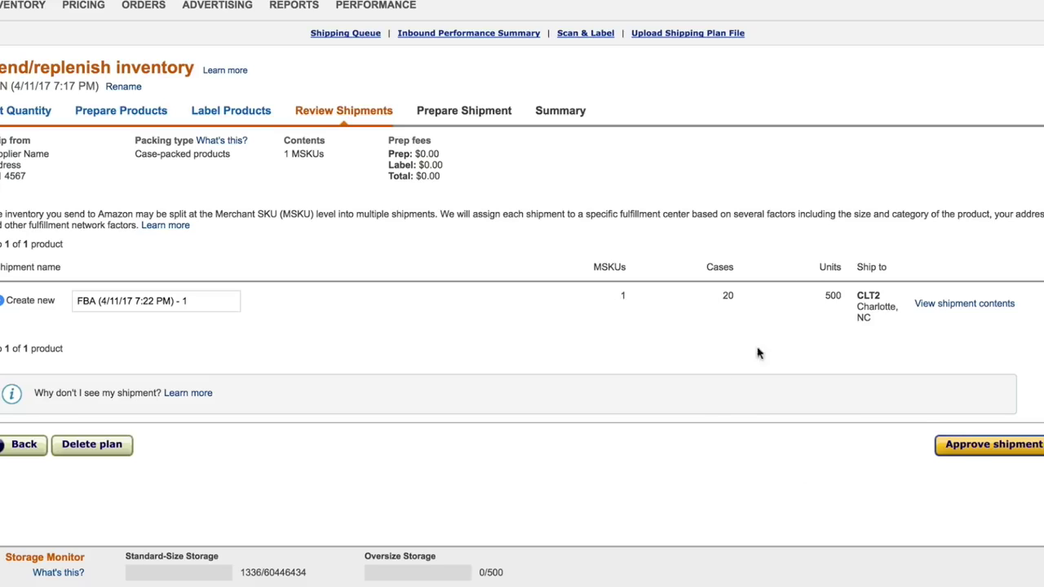
pyautogui.click(971, 454)
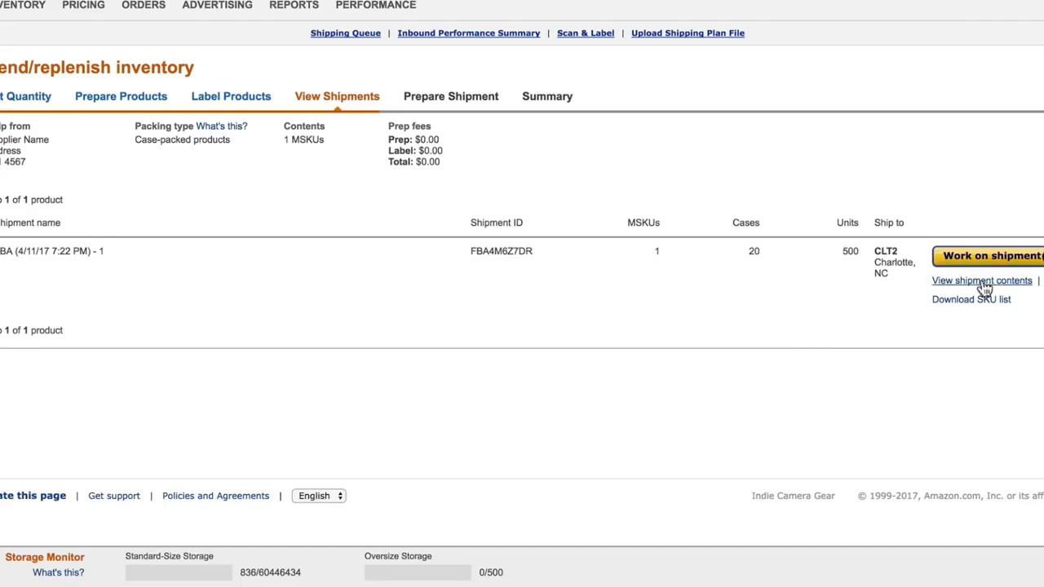
pyautogui.click(989, 259)
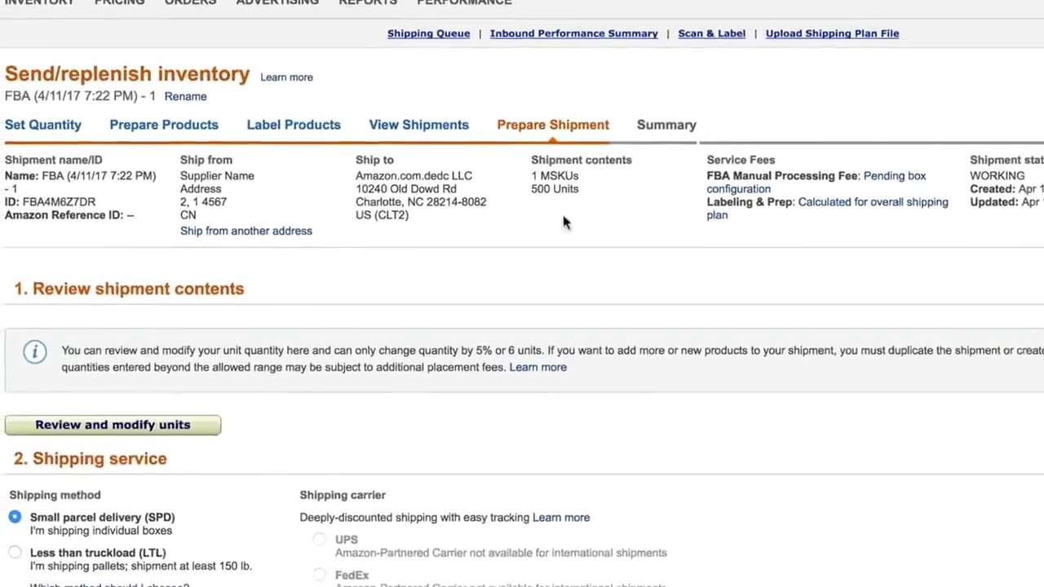
# Step: Review the shipment's ship-to address and the other-carrier options in the shipping service section
pyautogui.moveTo(354, 176); pyautogui.dragTo(403, 215)
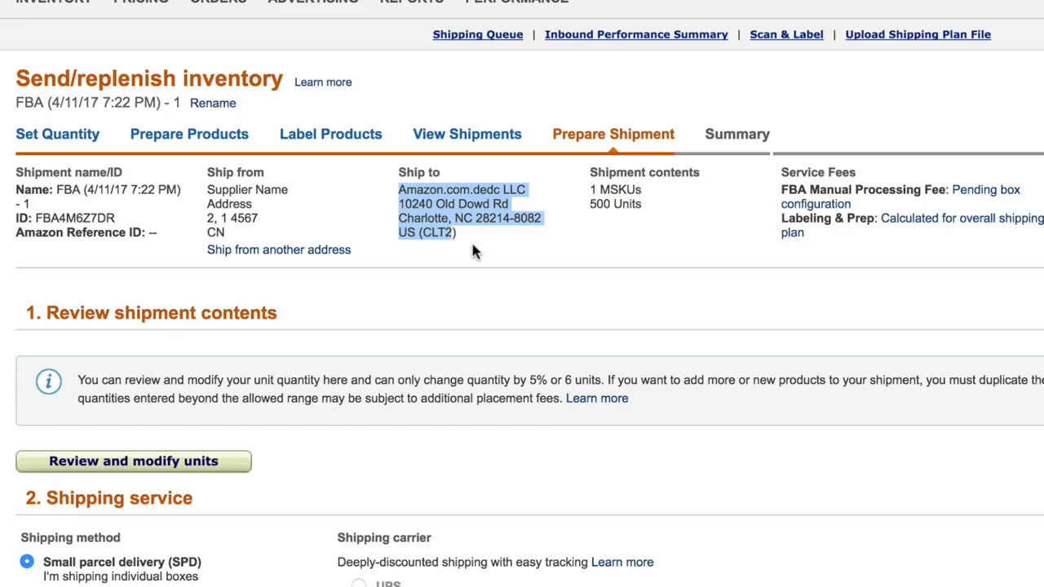
pyautogui.click(473, 245)
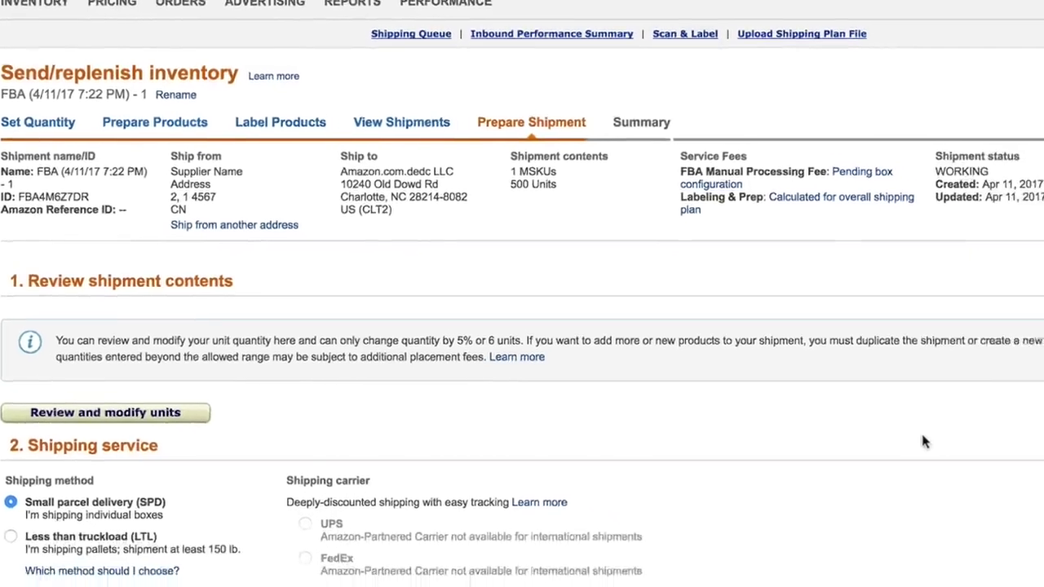
pyautogui.scroll(-2, 923, 438)
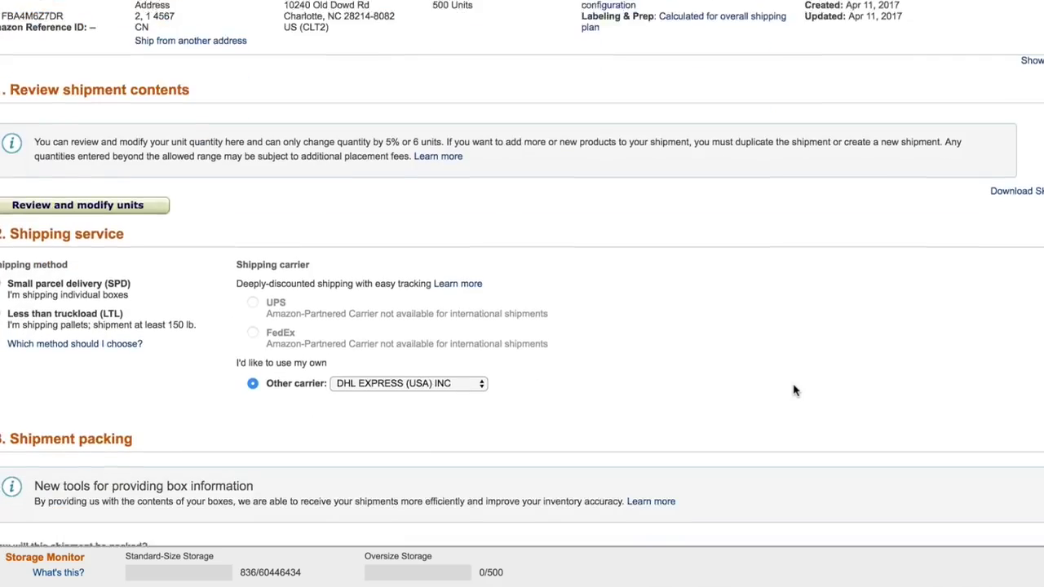
pyautogui.scroll(-3, 796, 391)
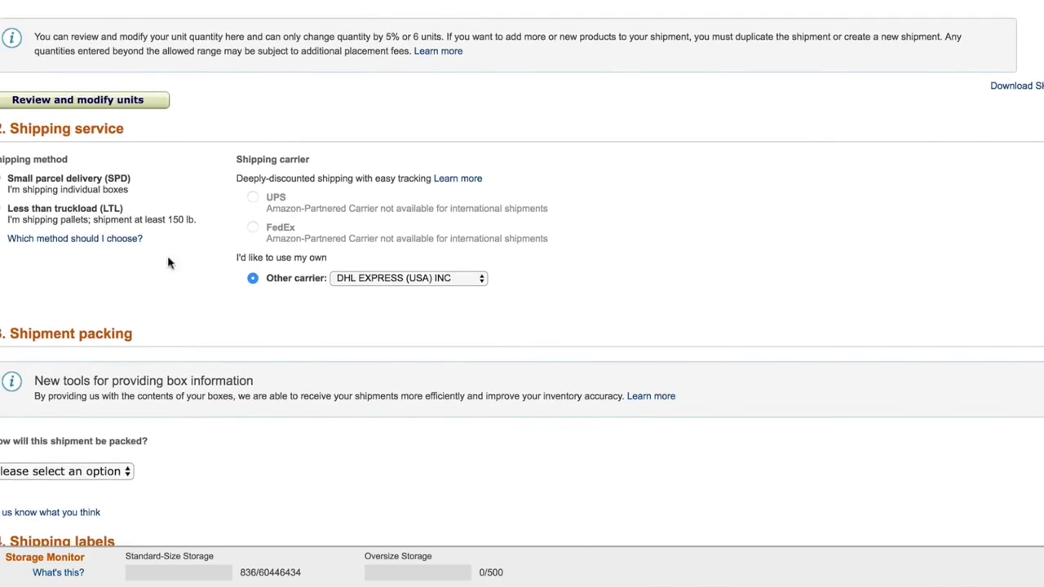
pyautogui.click(394, 277)
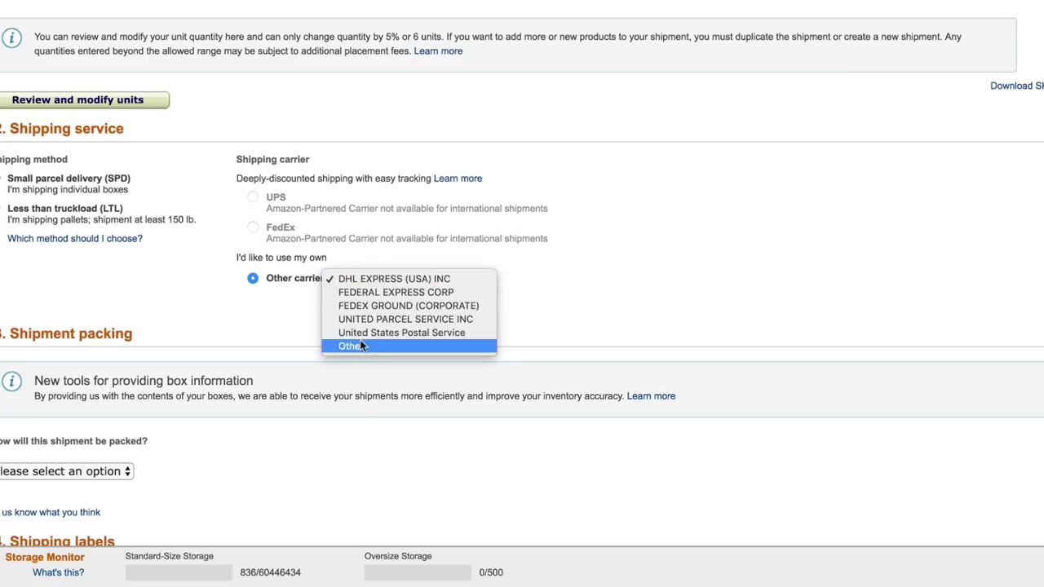
pyautogui.scroll(-2, 697, 312)
pyautogui.scroll(-8, 697, 311)
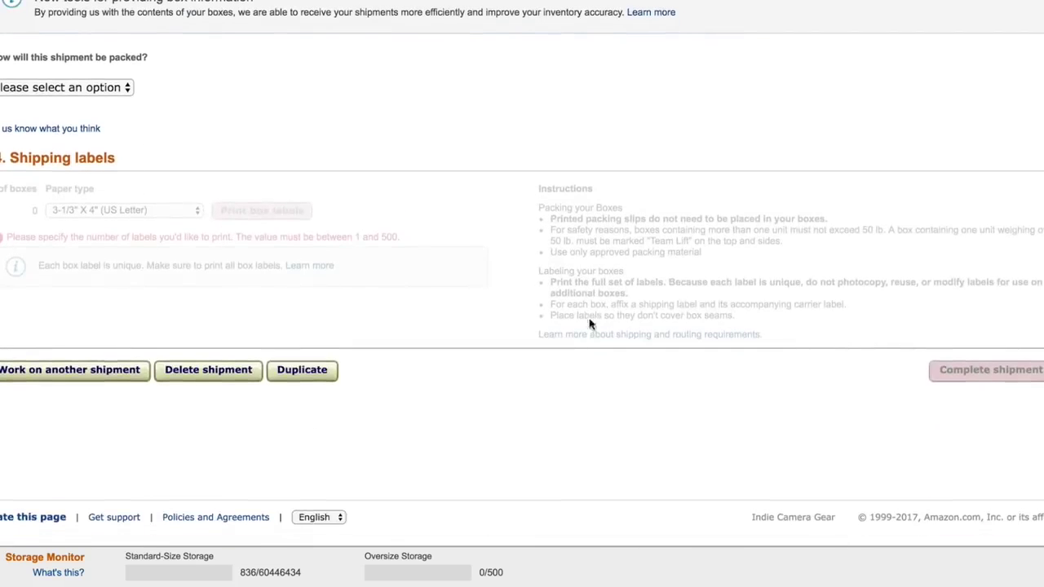
# Step: Set the shipment to be packed in multiple boxes and provide the box contents through the web form
pyautogui.click(96, 85)
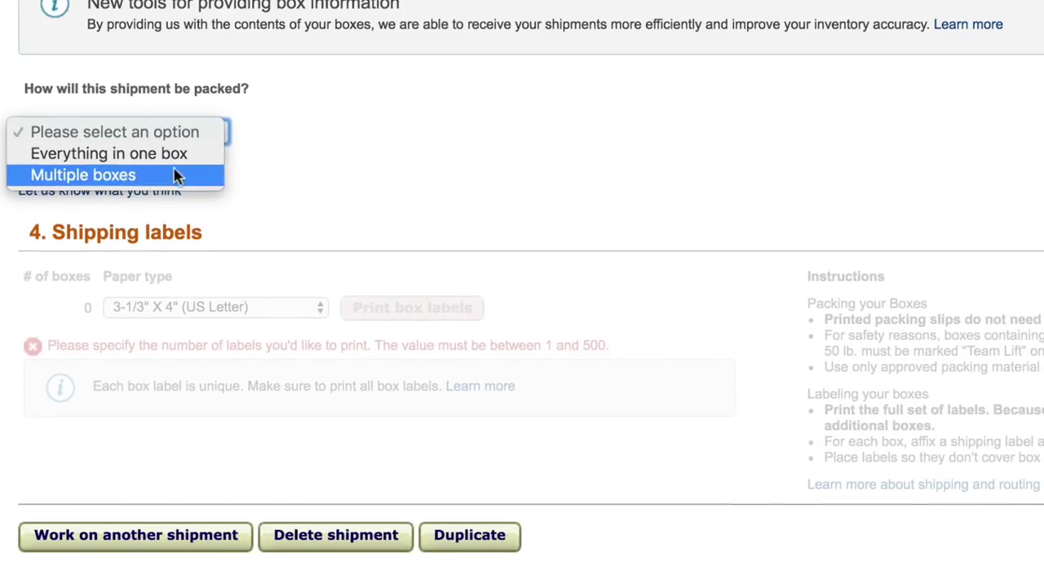
pyautogui.click(541, 192)
pyautogui.press('m')
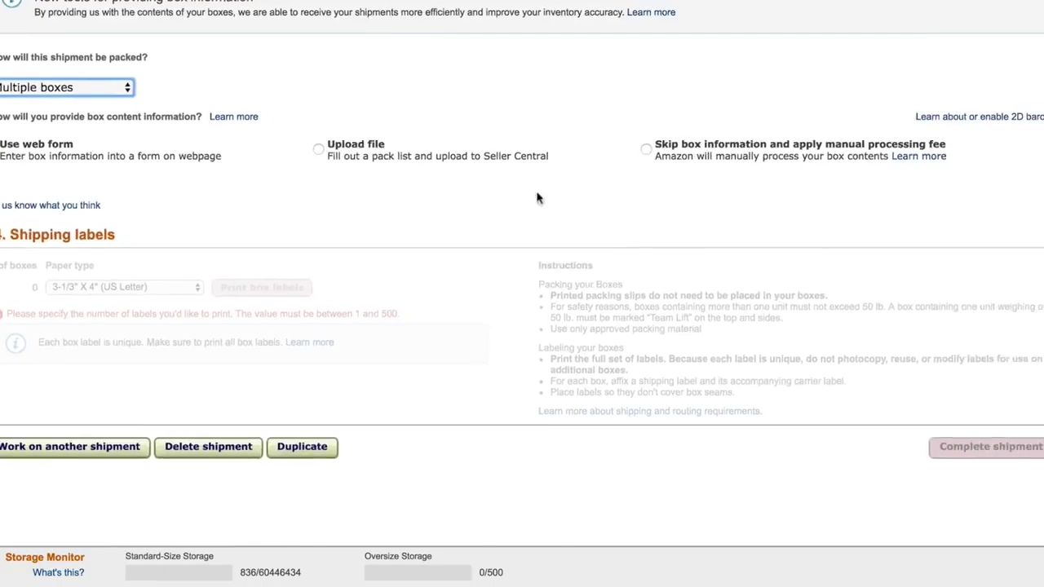
pyautogui.scroll(-2, 603, 269)
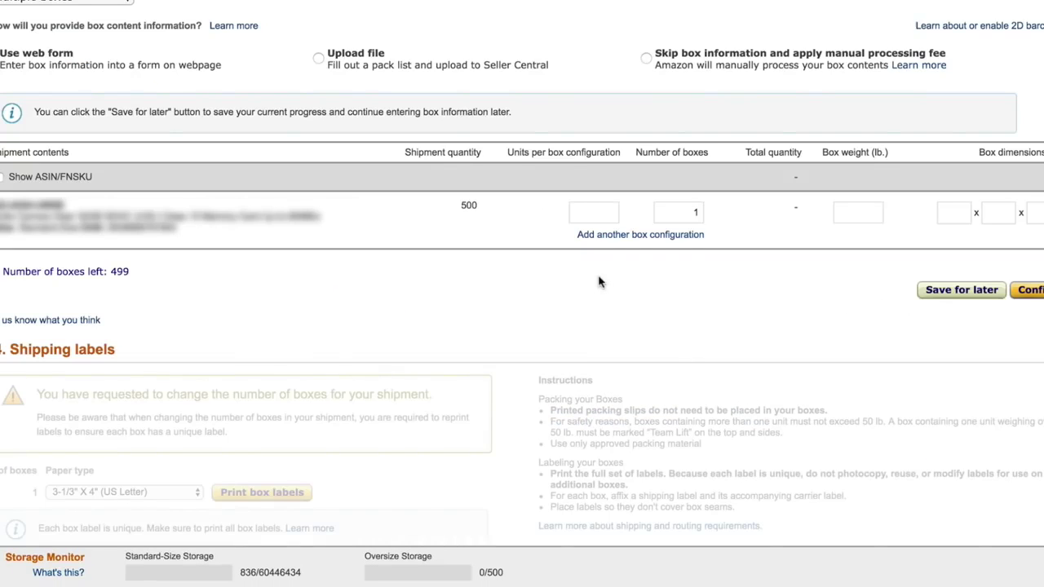
# Step: Enter box configurations of 24 units in 19 boxes and 44 units in 1 box, and confirm the box information
pyautogui.click(596, 211)
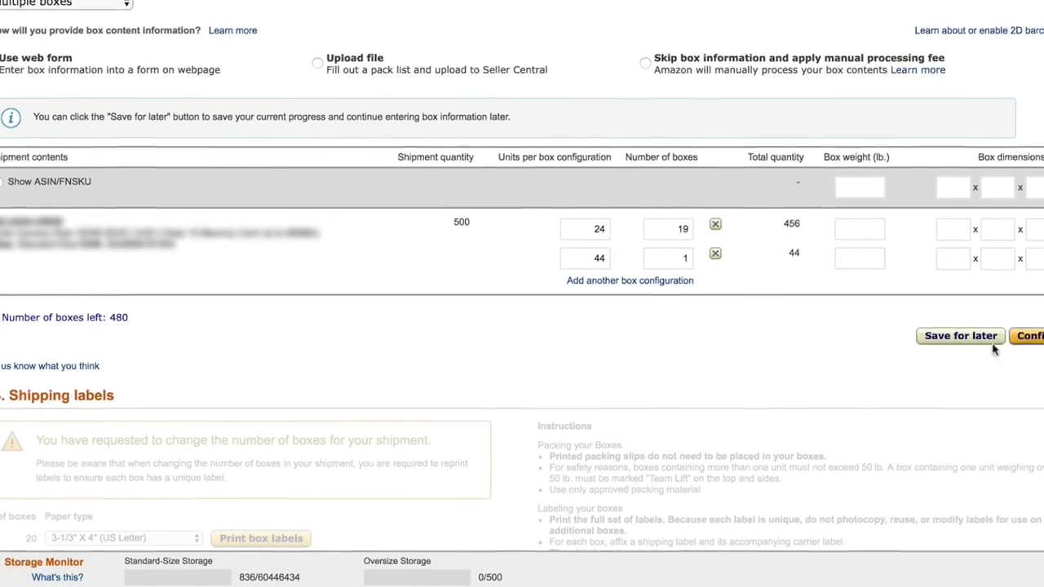
pyautogui.click(1033, 352)
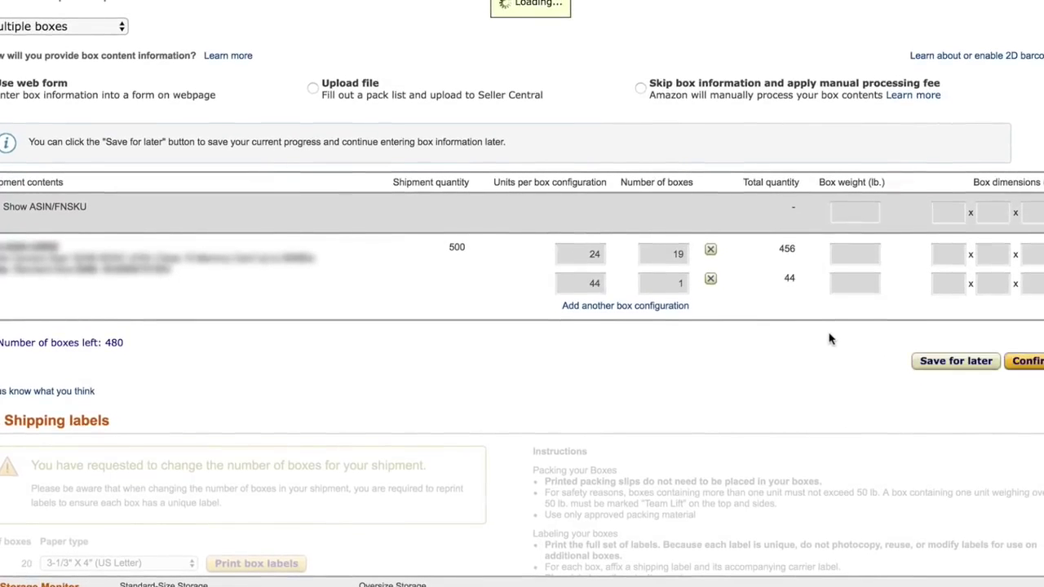
pyautogui.scroll(-5, 831, 339)
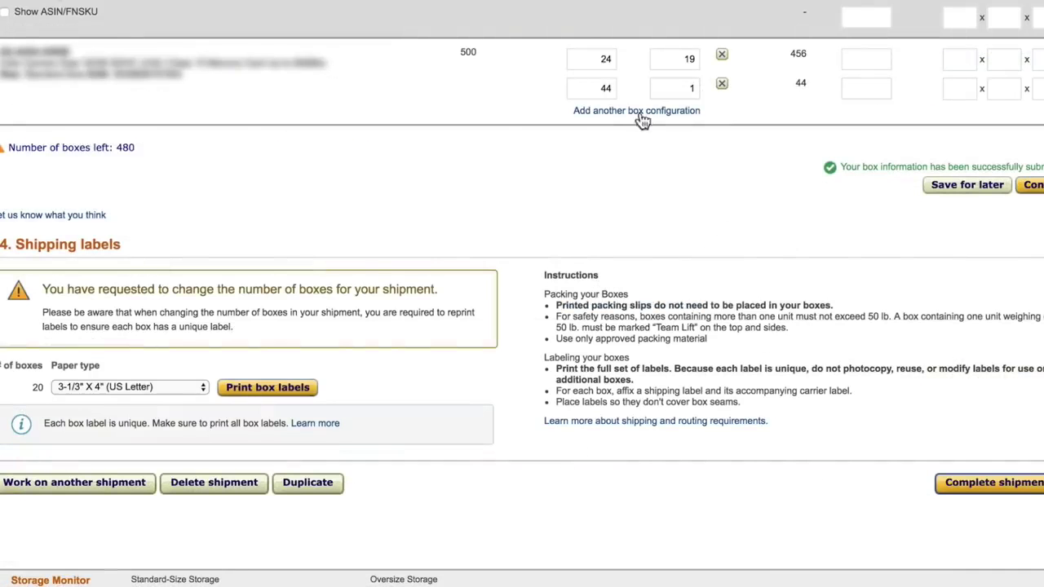
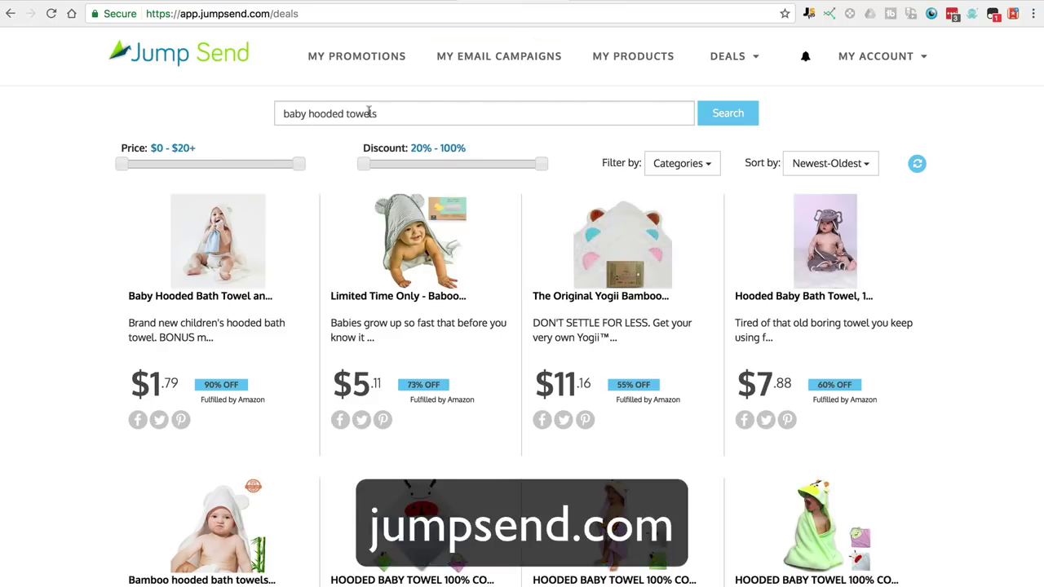
# Step: Switch to Jump Send and look through the discounted deals for baby hooded towels
pyautogui.scroll(-2, 470, 204)
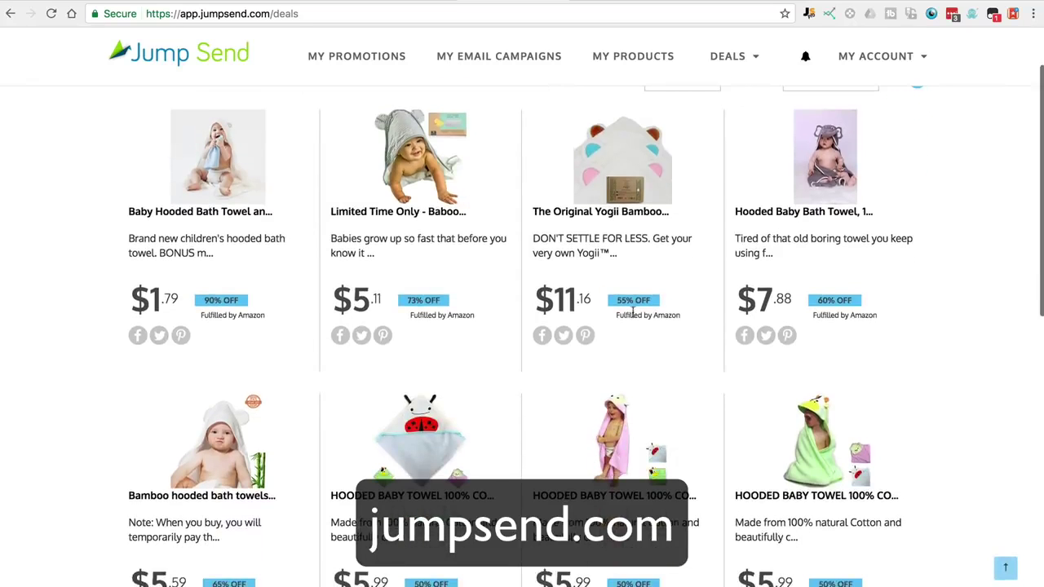
pyautogui.scroll(-2, 654, 354)
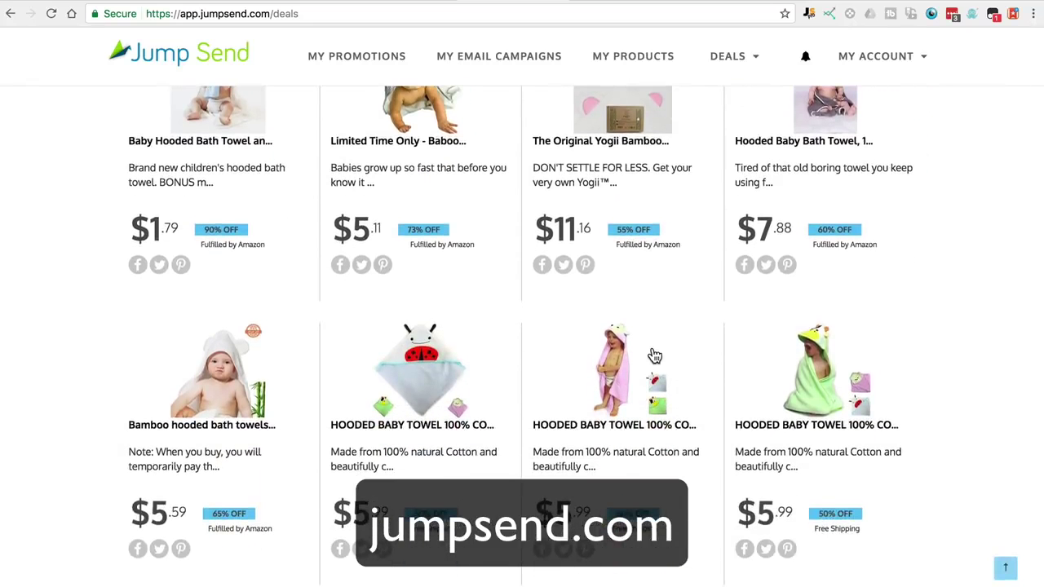
pyautogui.scroll(1, 652, 354)
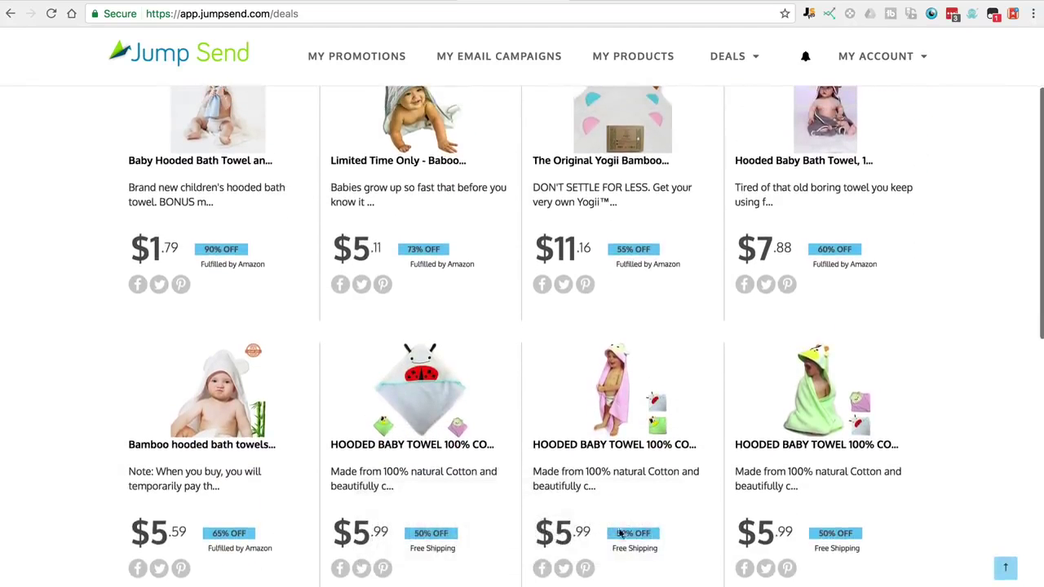
pyautogui.scroll(1, 516, 423)
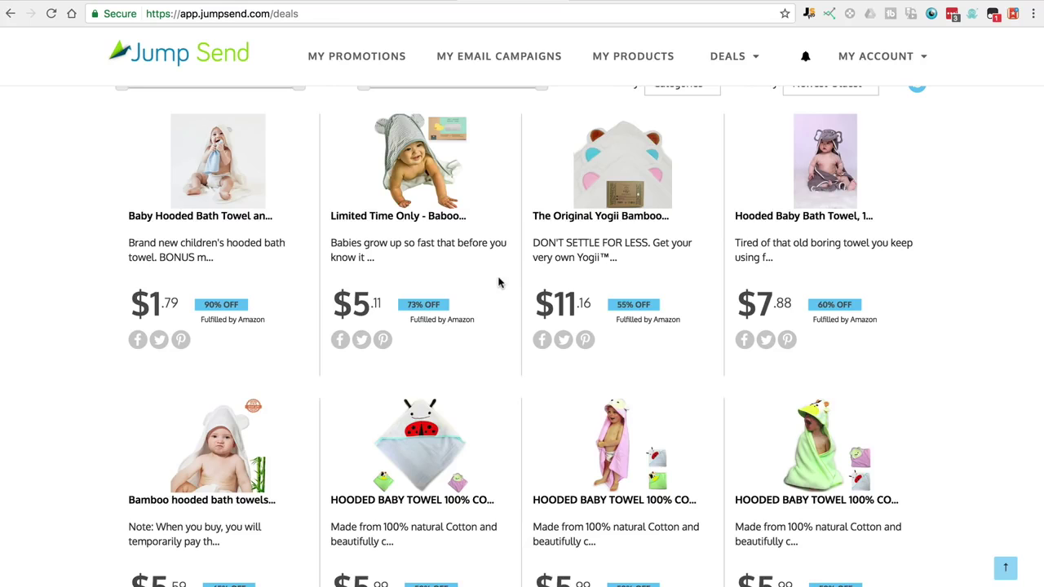
pyautogui.scroll(2, 500, 282)
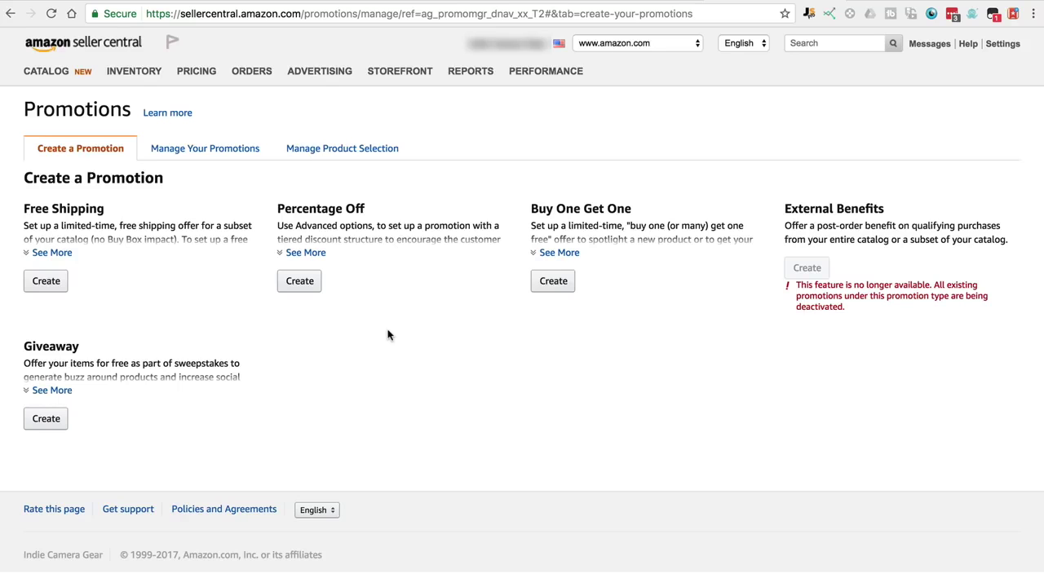
# Step: Switch to the Seller Central promotions page and start a new product selection of type ASIN List
pyautogui.click(330, 152)
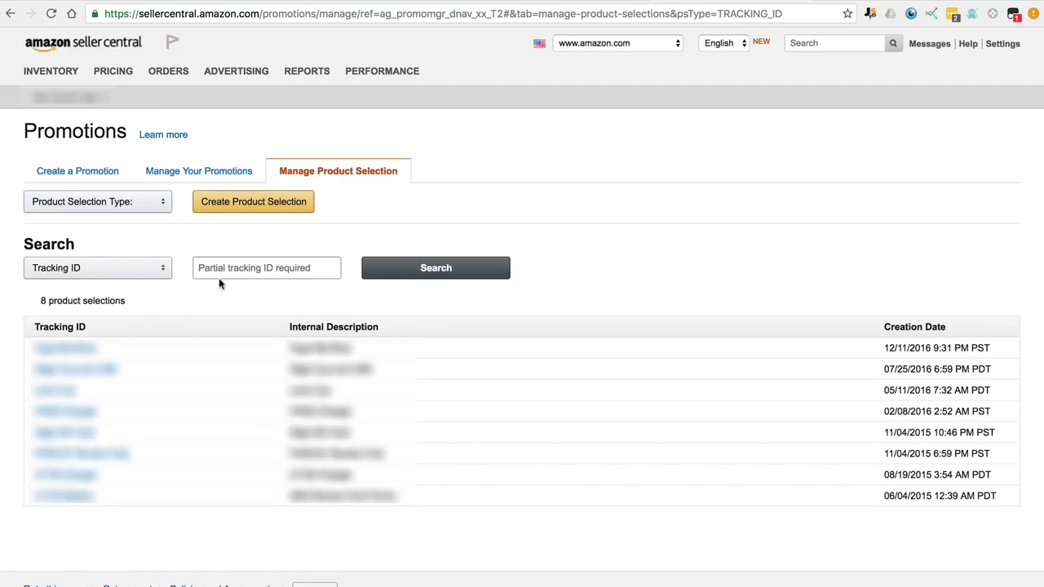
pyautogui.click(249, 210)
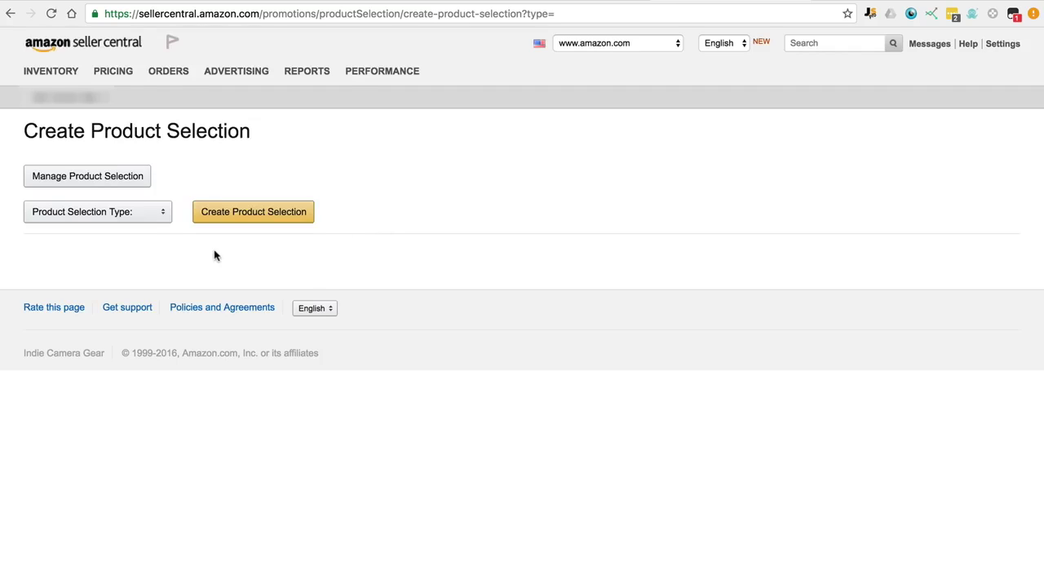
pyautogui.click(156, 211)
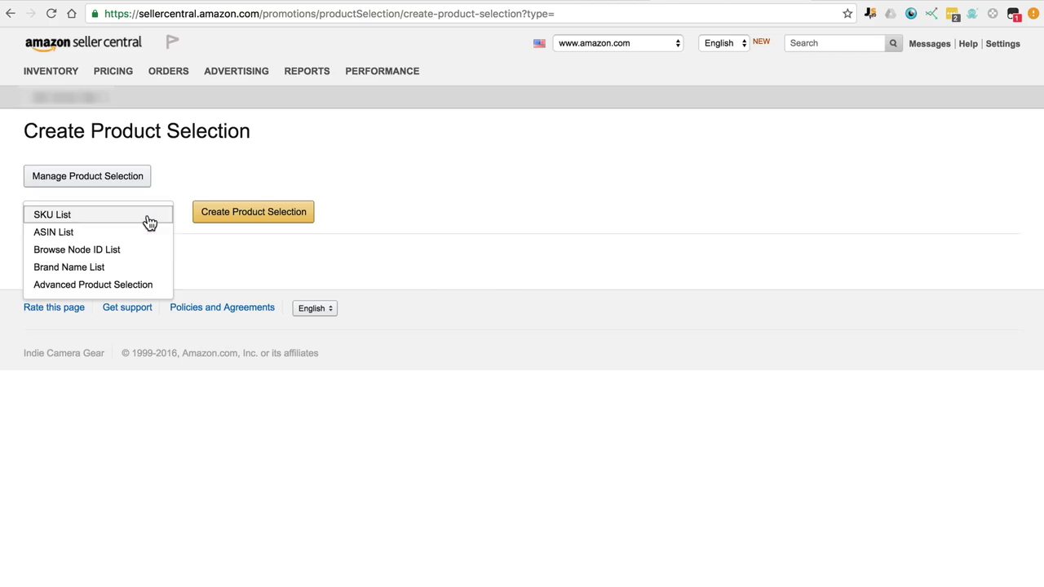
pyautogui.click(47, 235)
pyautogui.click(278, 222)
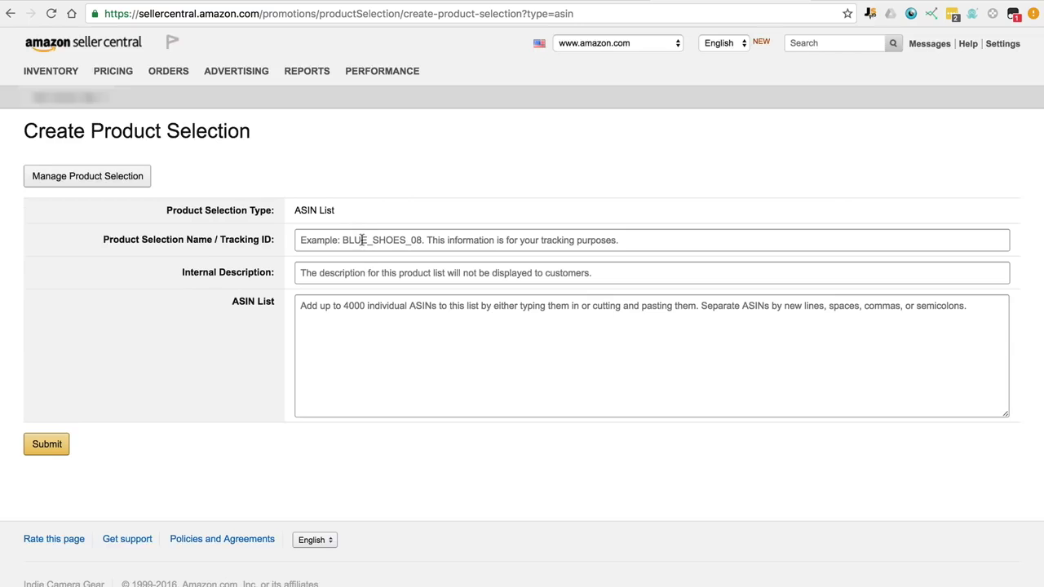
# Step: Enter Yoga Mat Red as both the product selection's name and its internal description
pyautogui.click(362, 242)
pyautogui.write('Yoga Mat Red')
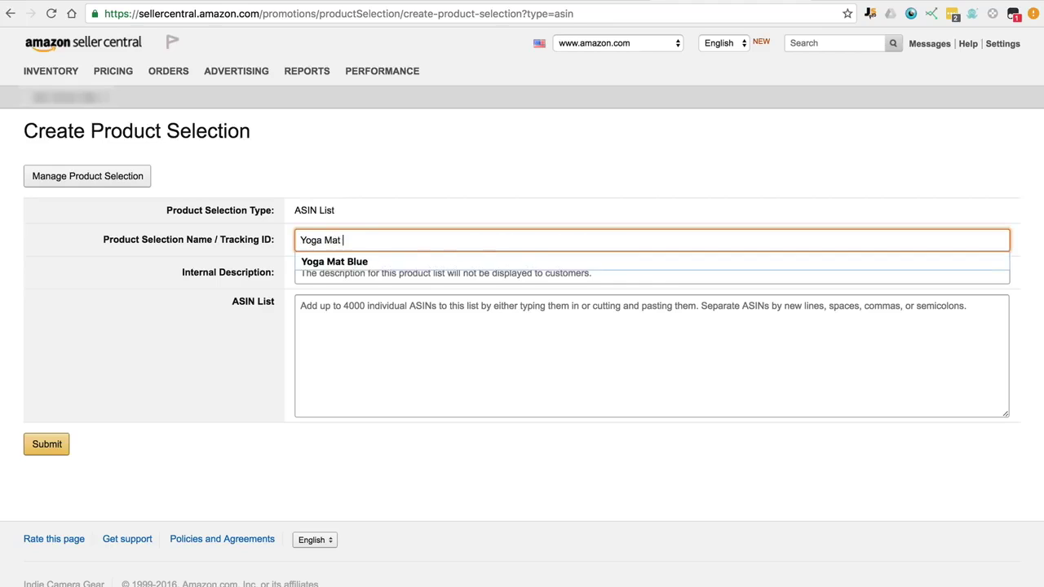
pyautogui.click(350, 262)
pyautogui.write('Yoga Mat Red')
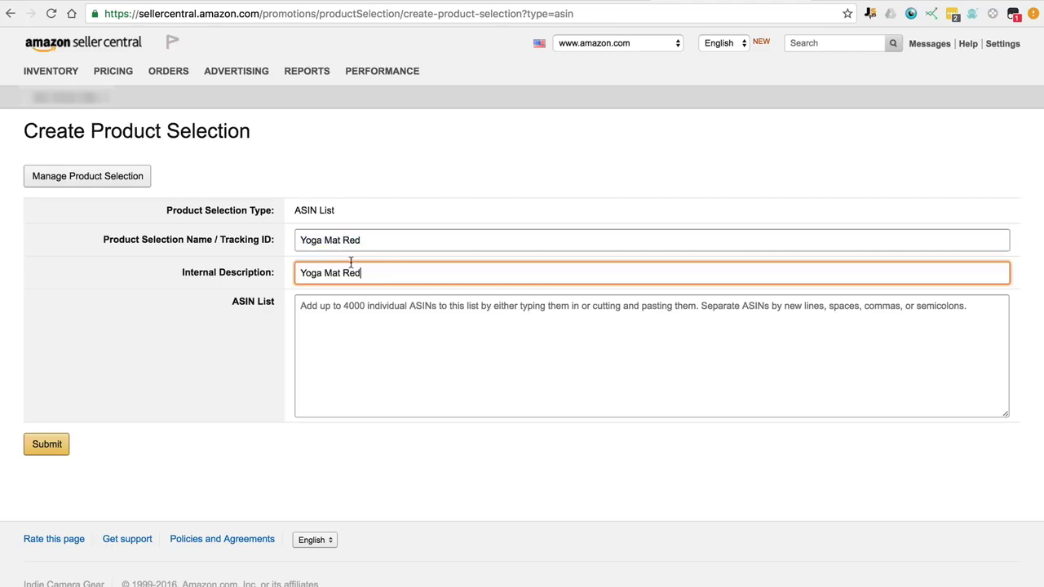
# Step: Paste B00FO9ZRYG into the product selection's ASIN list and submit the selection
pyautogui.click(308, 310)
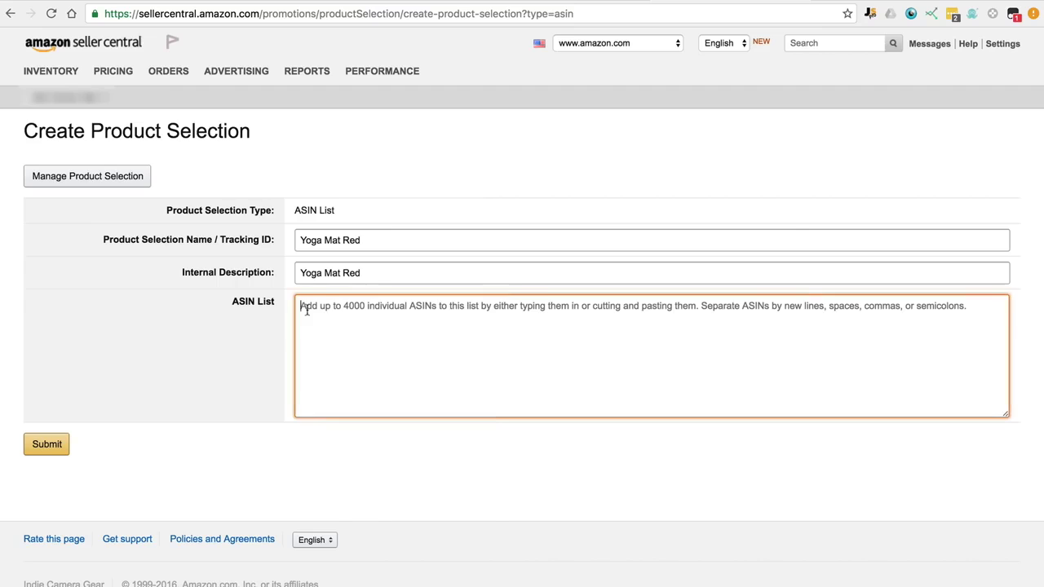
pyautogui.rightClick(308, 310)
pyautogui.click(337, 381)
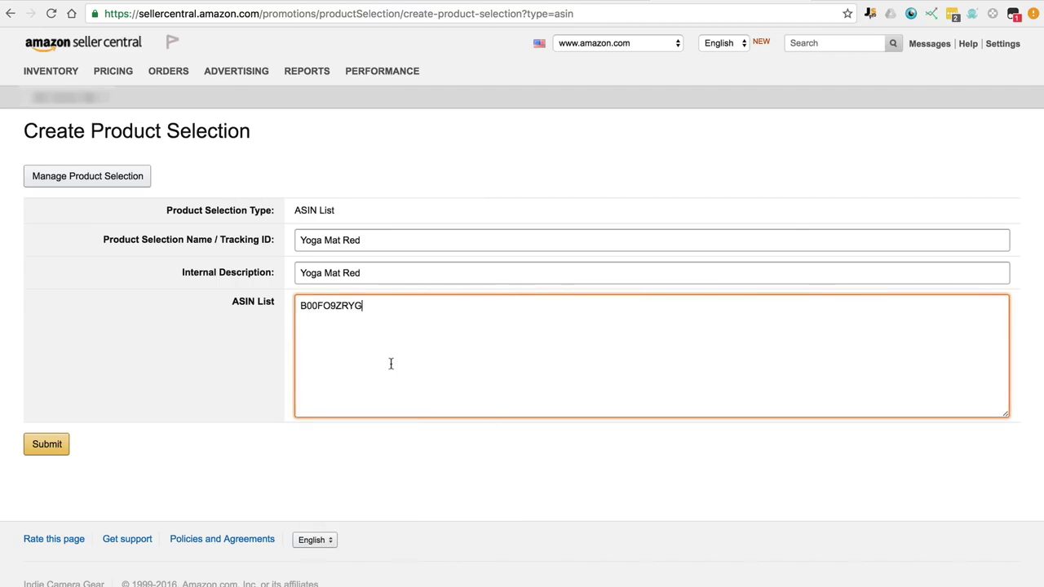
pyautogui.click(47, 444)
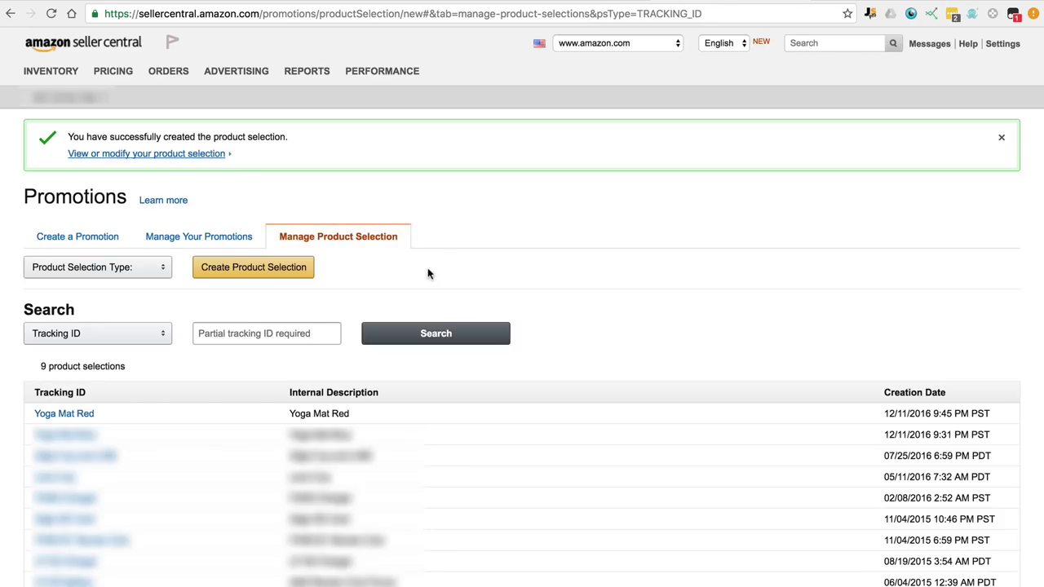
# Step: Start a Percentage Off promotion with the buyer purchase condition At least this quantity of items
pyautogui.click(81, 243)
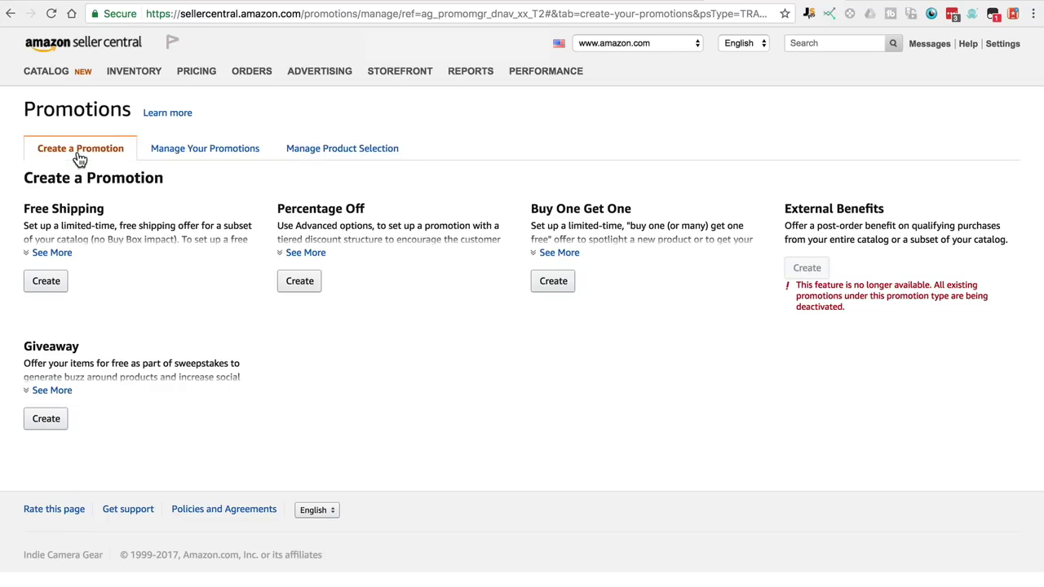
pyautogui.click(307, 285)
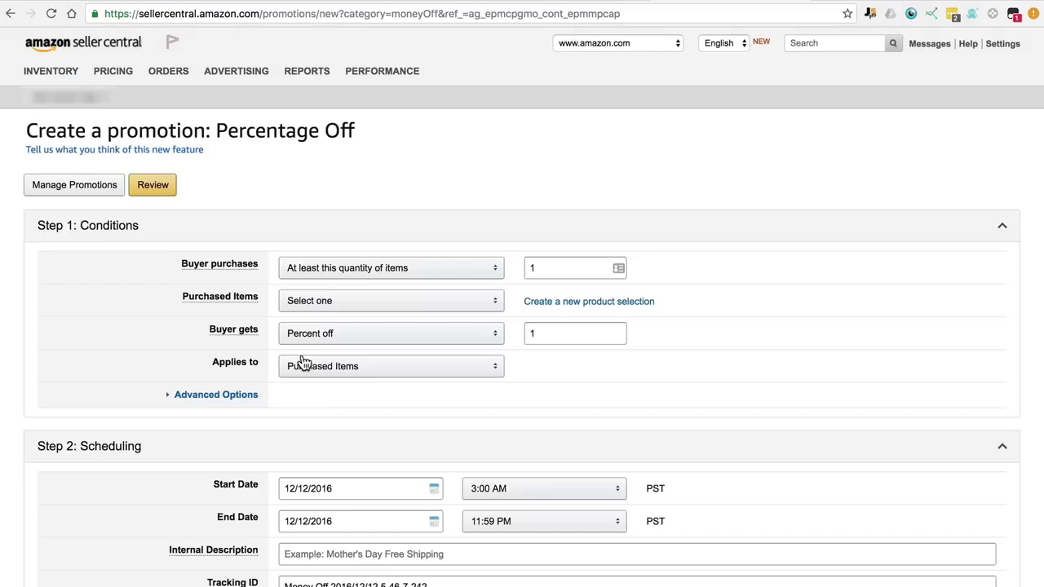
pyautogui.click(314, 281)
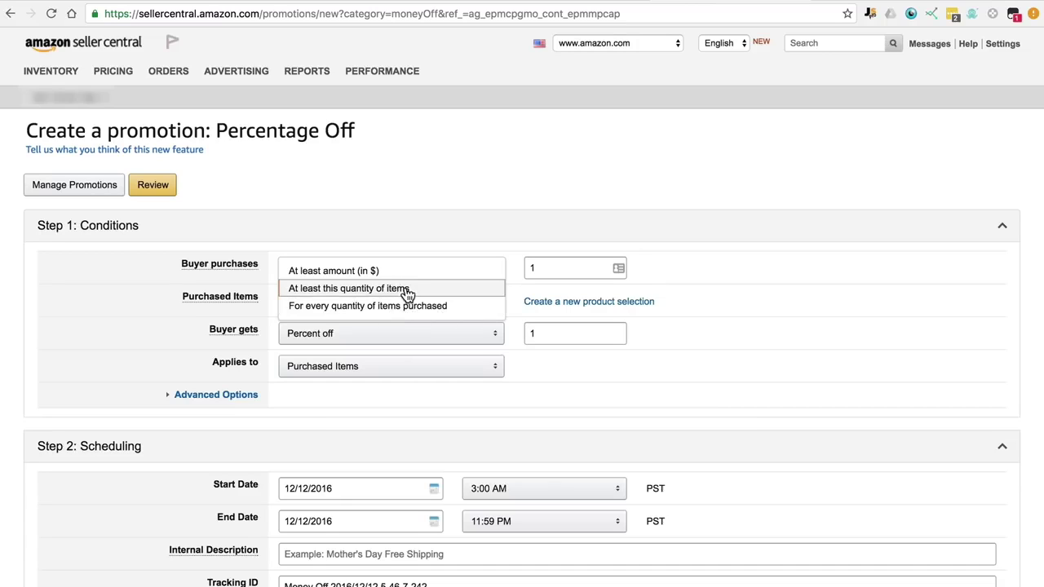
pyautogui.click(356, 291)
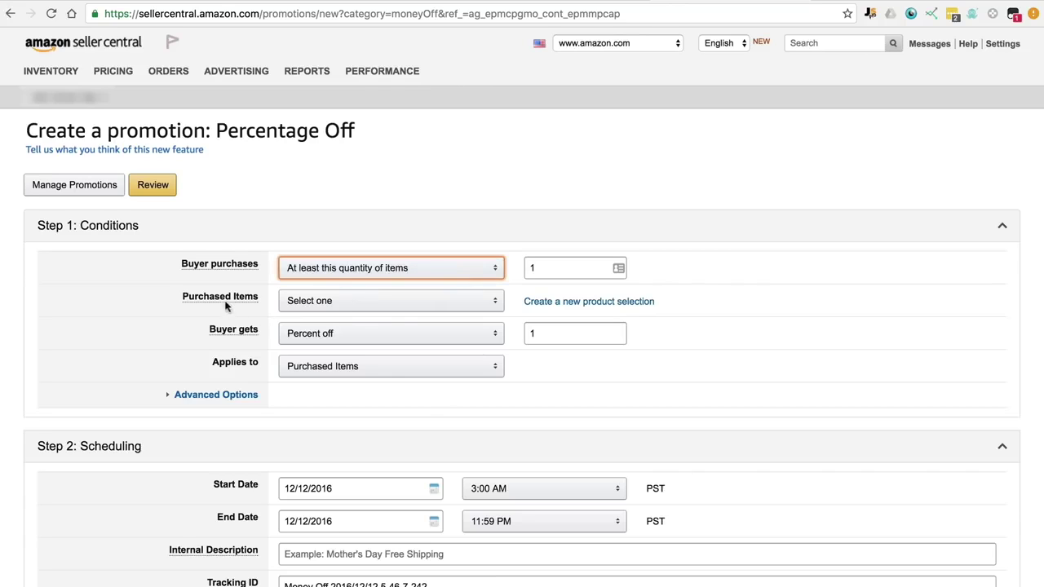
# Step: Set the promotion's purchased items to Yoga Mat Red and the buyer's discount to 30 percent off
pyautogui.click(416, 306)
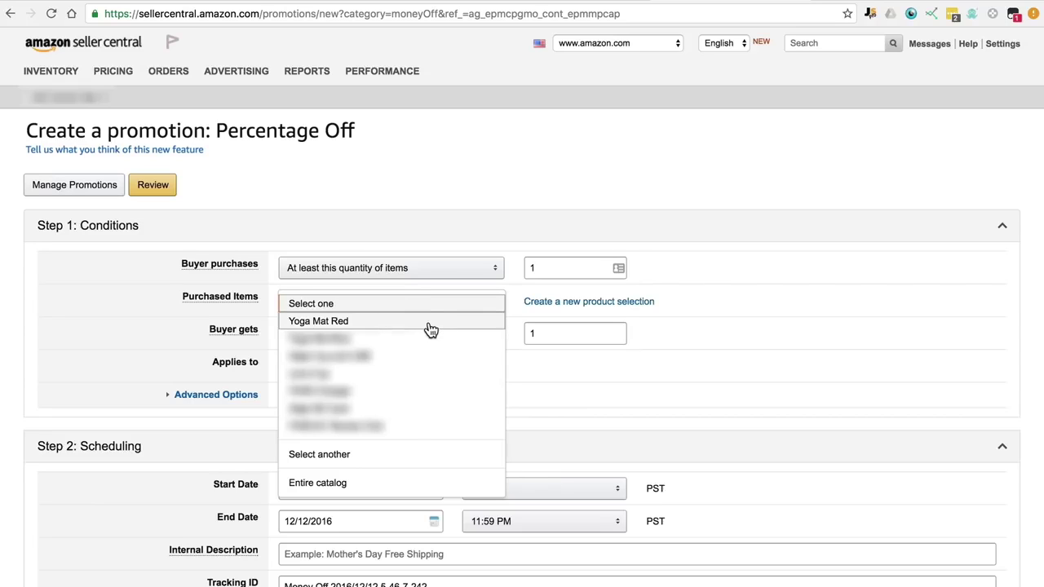
pyautogui.click(429, 323)
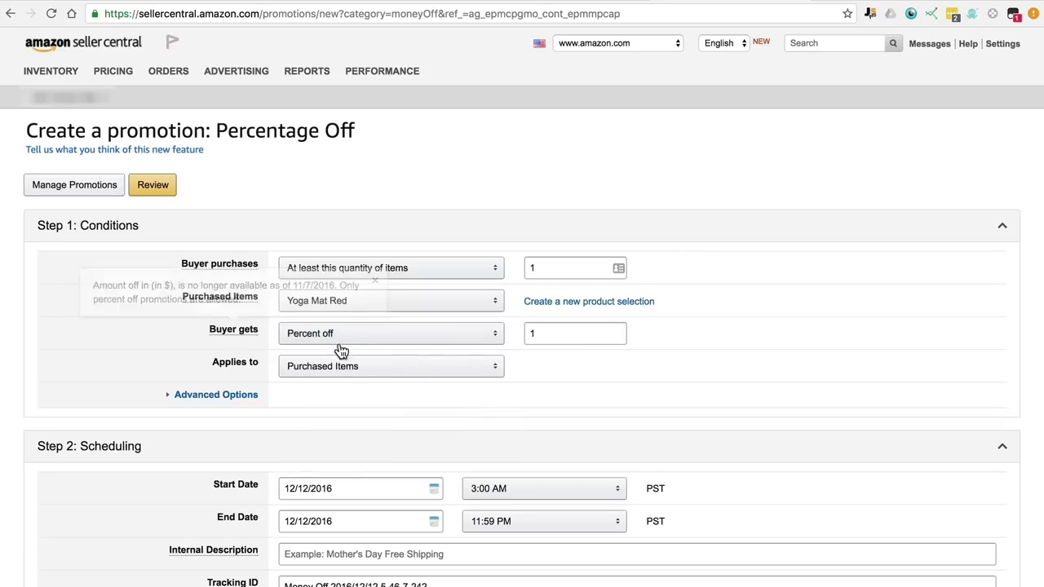
pyautogui.click(547, 331)
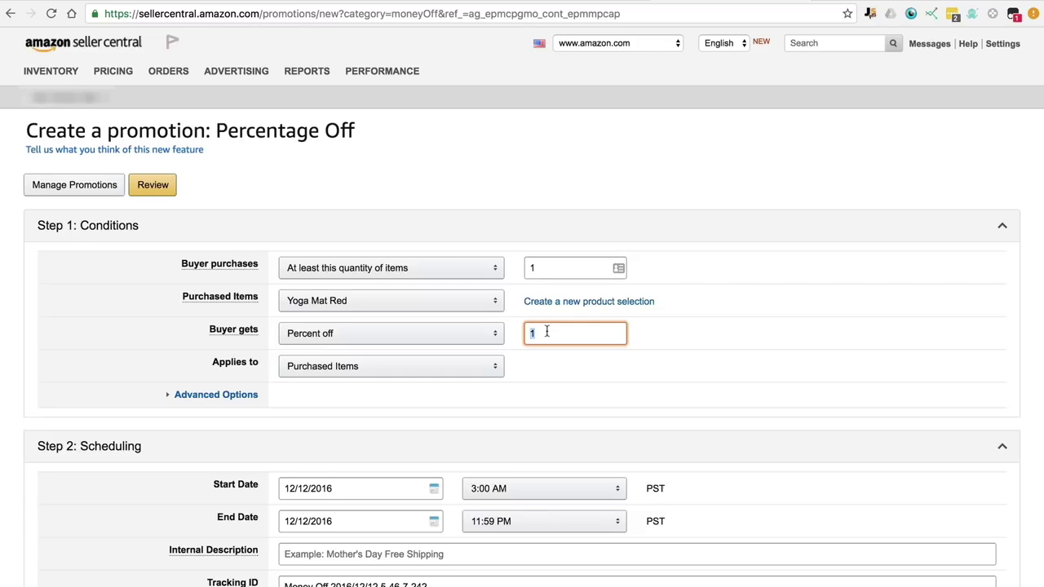
pyautogui.write('30')
pyautogui.click(648, 330)
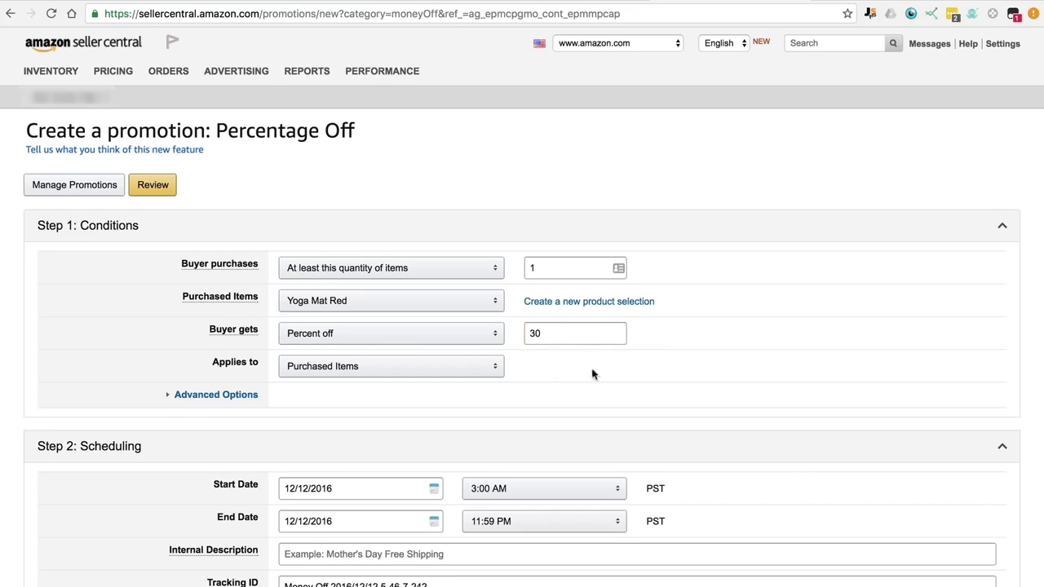
# Step: Set the promotion's discount to apply to Purchased Items
pyautogui.scroll(-1, 550, 368)
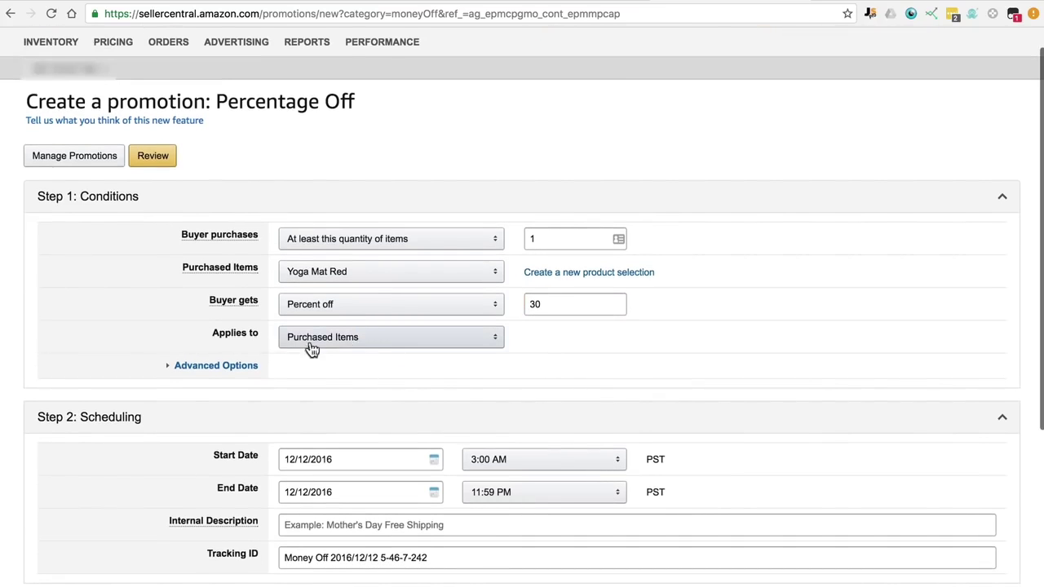
pyautogui.click(367, 347)
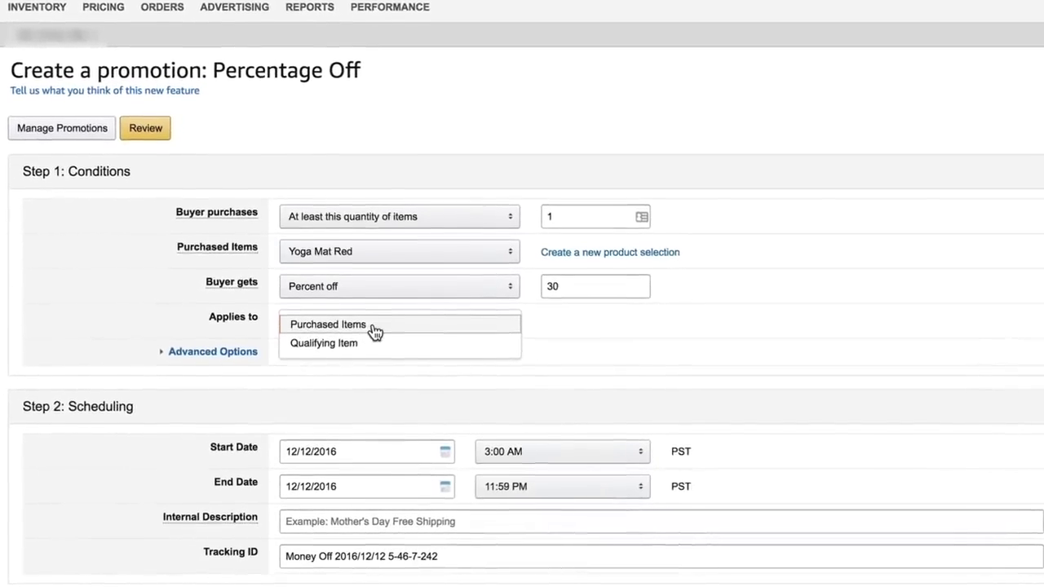
pyautogui.click(370, 333)
pyautogui.scroll(-5, 378, 342)
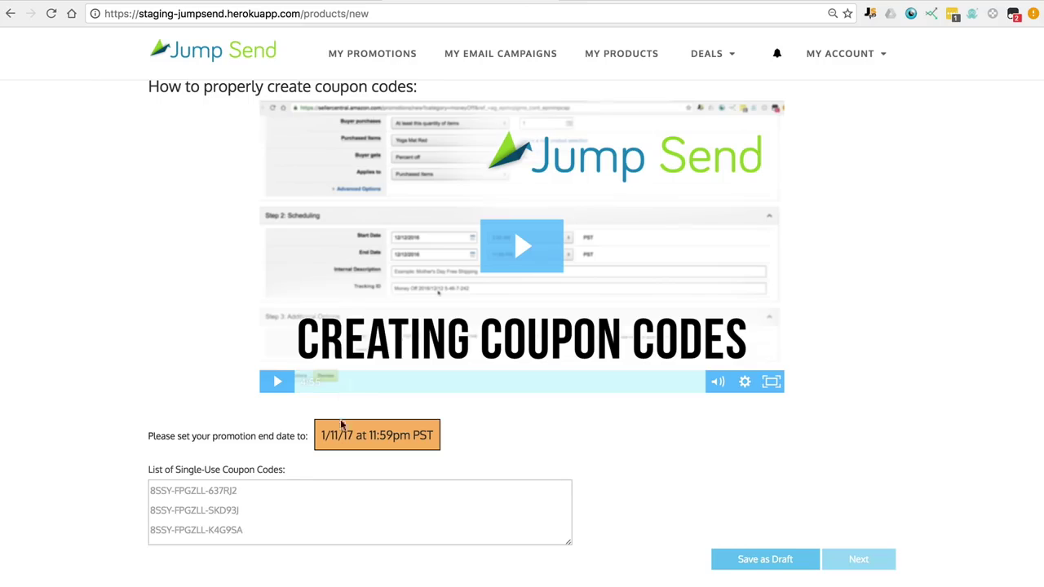
# Step: Check the required promotion end date in Jump Send, and return to the Percentage Off promotion in Seller Central
pyautogui.moveTo(322, 434); pyautogui.dragTo(434, 435)
pyautogui.hotkey('ctrl', 'Tab')
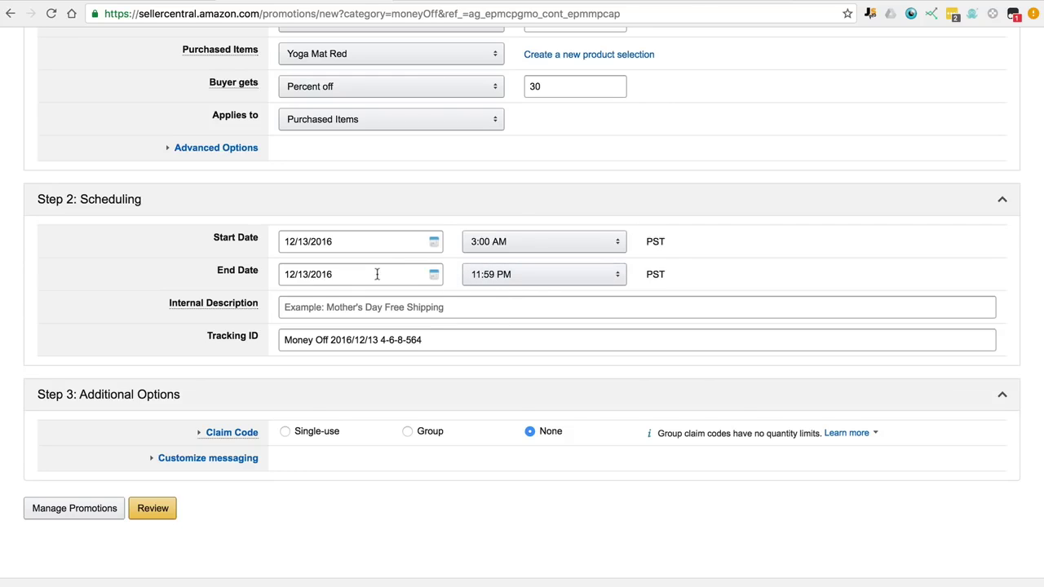
# Step: Switch to Jump Send and set the order quantity limit during the promotion to 3 under Protect Inventory
pyautogui.hotkey('ctrl', 'shift', 'Tab')
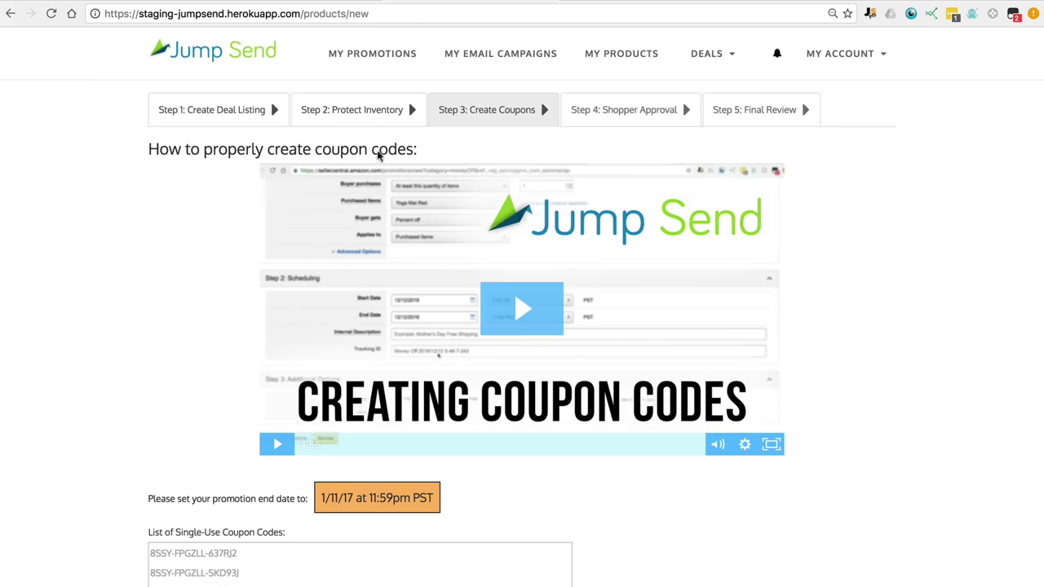
pyautogui.click(344, 118)
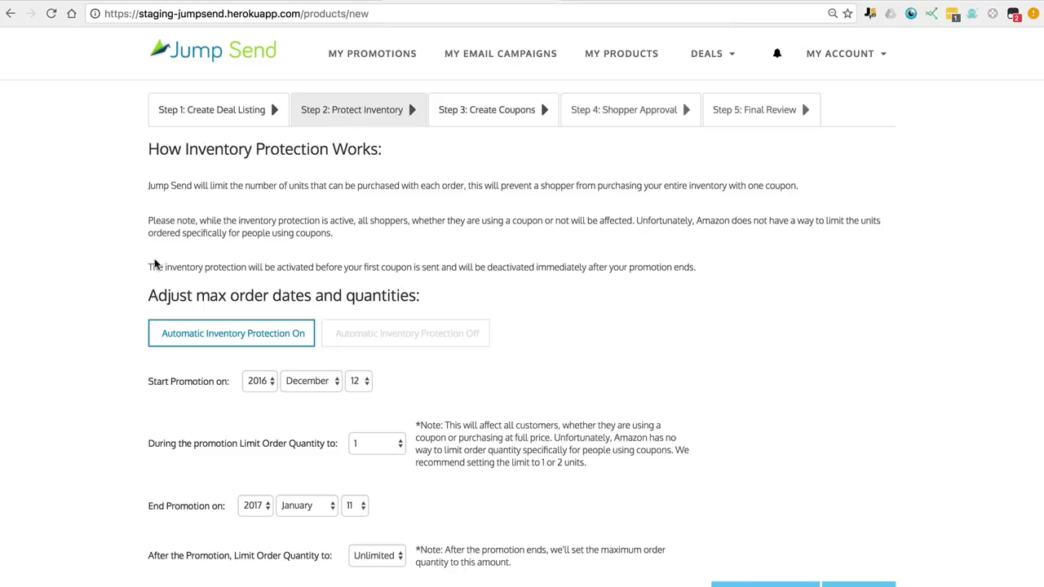
pyautogui.scroll(-1, 154, 263)
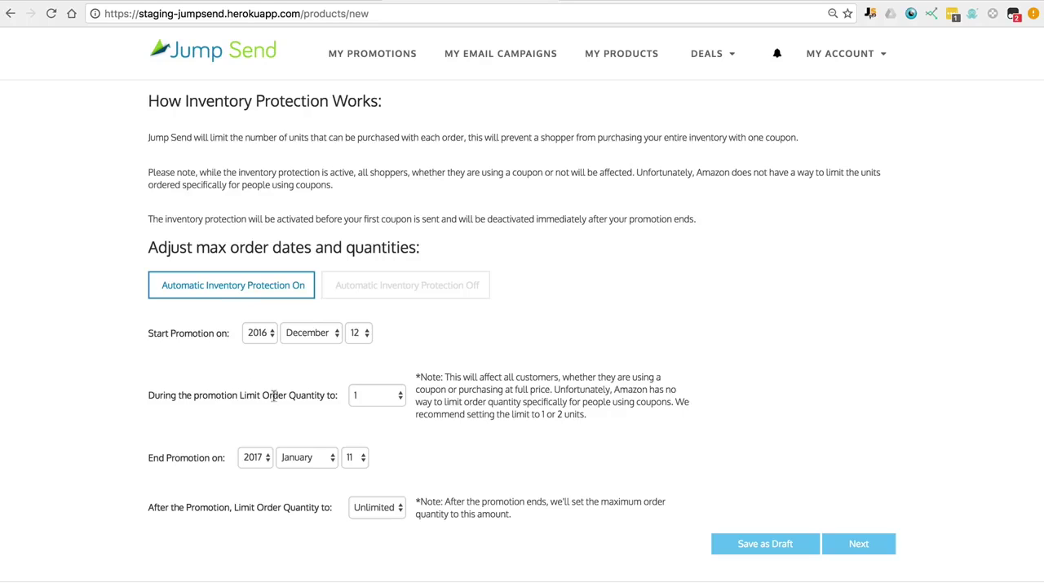
pyautogui.moveTo(240, 397); pyautogui.dragTo(326, 397)
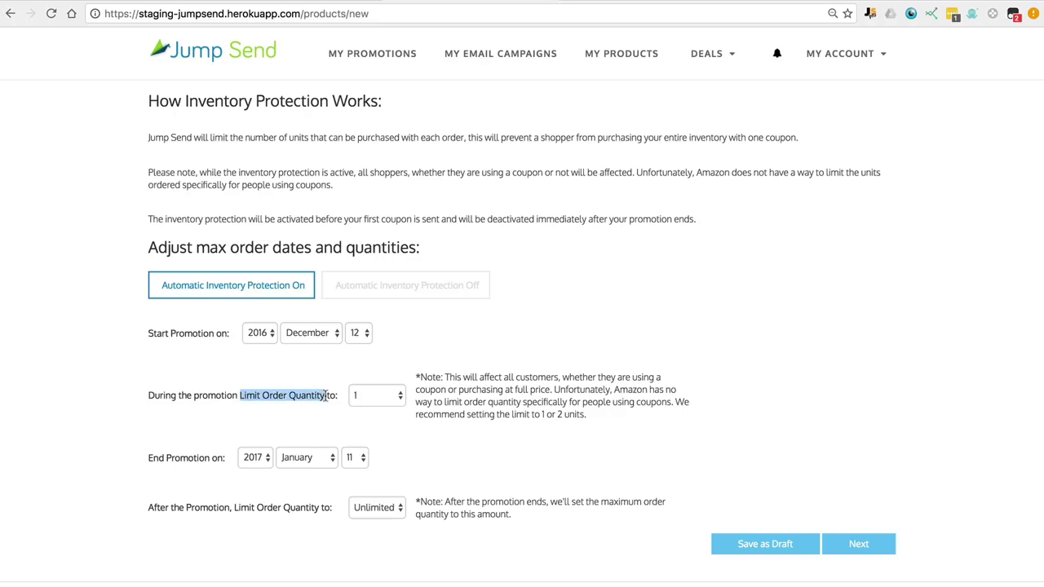
pyautogui.click(369, 396)
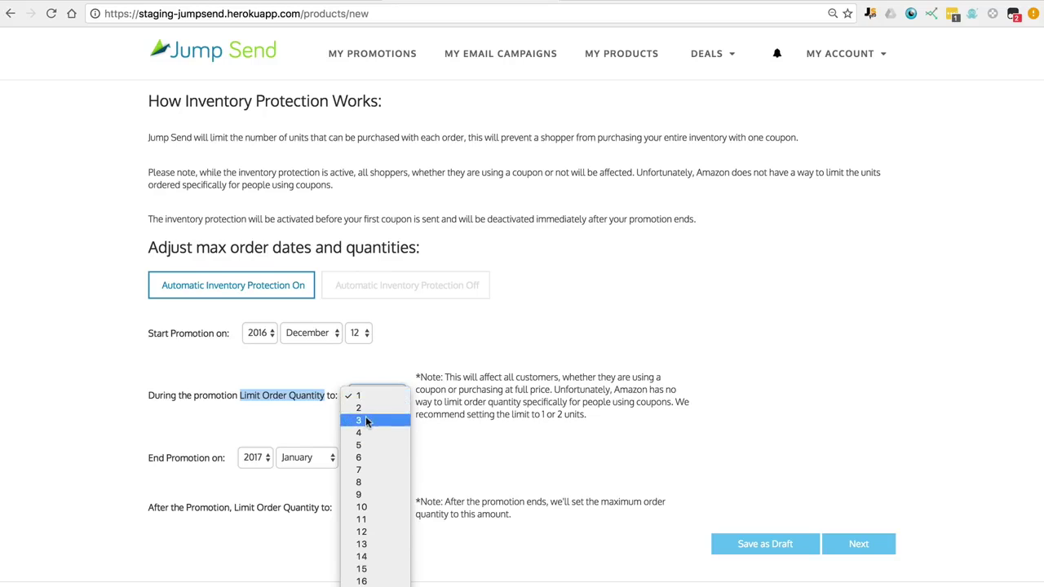
pyautogui.click(365, 420)
pyautogui.click(336, 395)
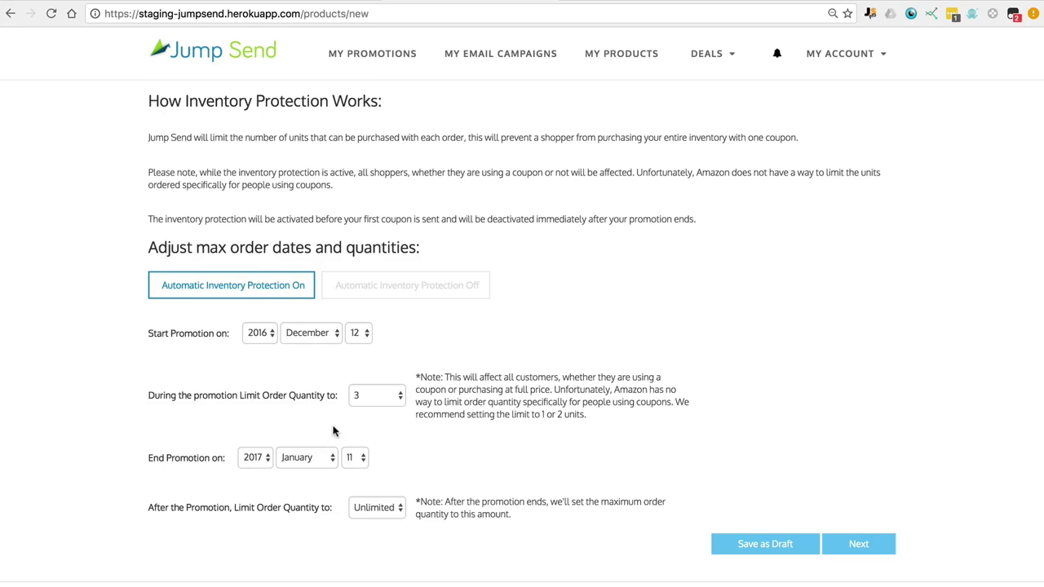
# Step: Return to Jump Send's Create Coupons step and examine the end date specified for the promotion
pyautogui.scroll(2, 333, 431)
pyautogui.click(492, 110)
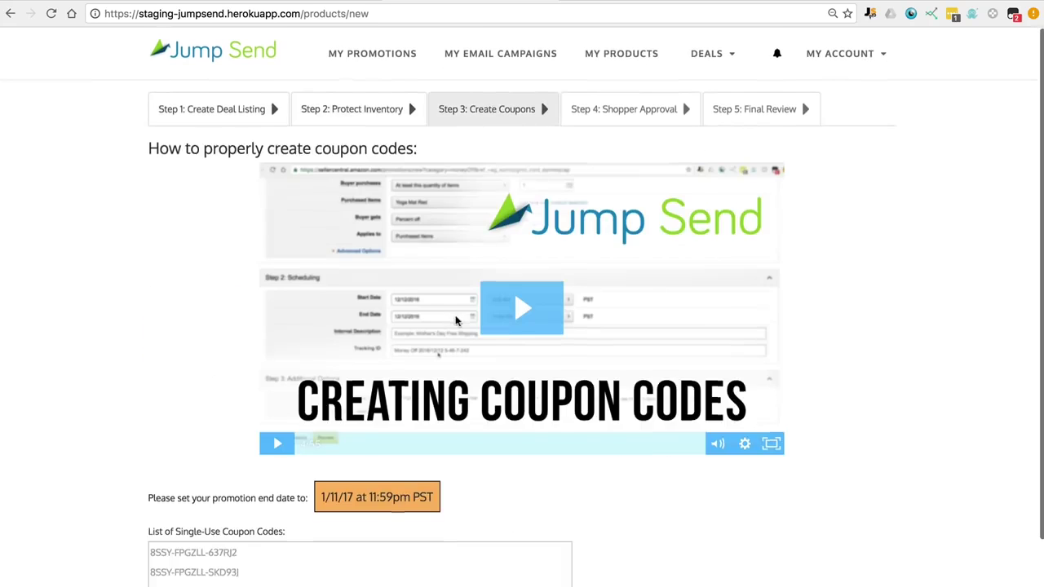
pyautogui.scroll(-2, 456, 321)
pyautogui.moveTo(319, 420); pyautogui.dragTo(429, 420)
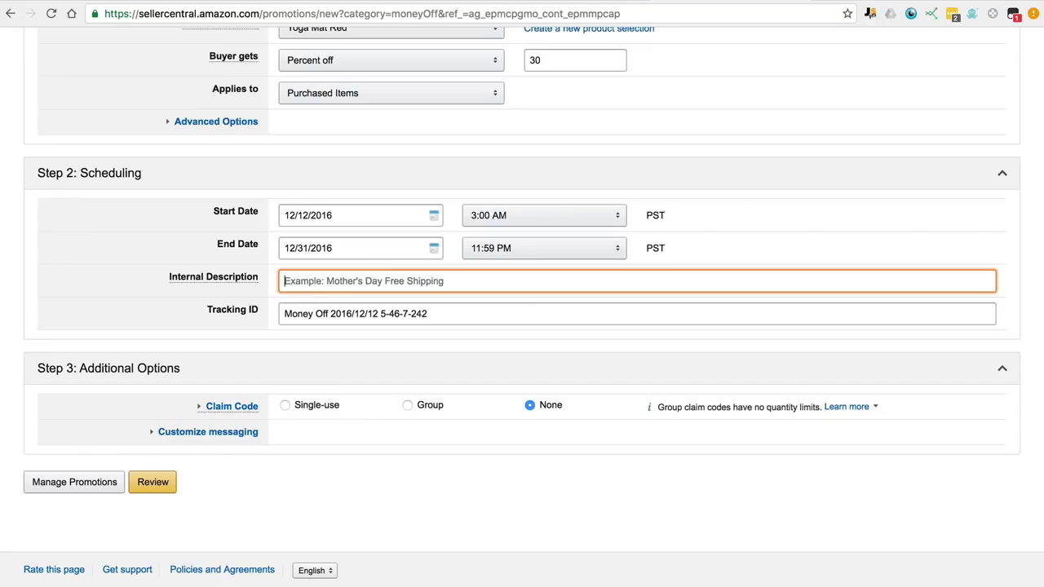
# Step: Enter Yoga Mat Red as the promotion's internal description and add Yoga Mat Red at the start of its tracking ID
pyautogui.write('Yo')
pyautogui.write('Yoga Mat ')
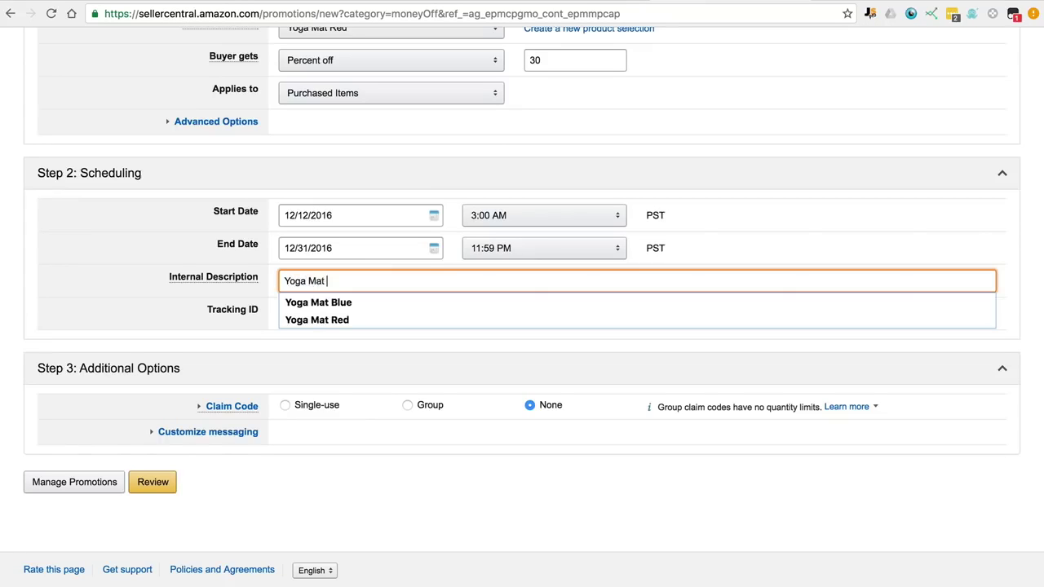
pyautogui.write('Red')
pyautogui.click(289, 303)
pyautogui.click(286, 313)
pyautogui.write('Yoga')
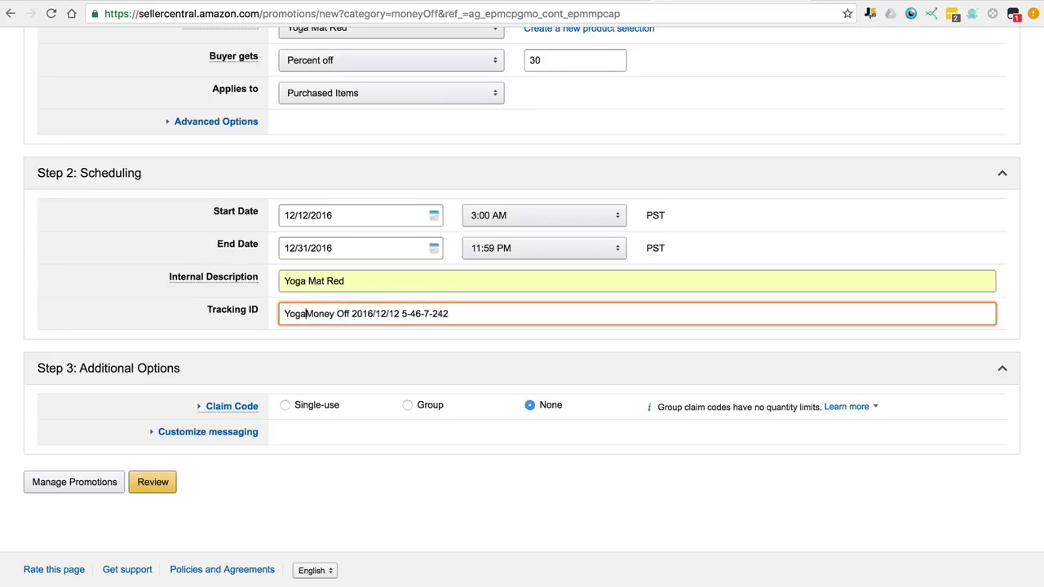
pyautogui.write(' Mat Red')
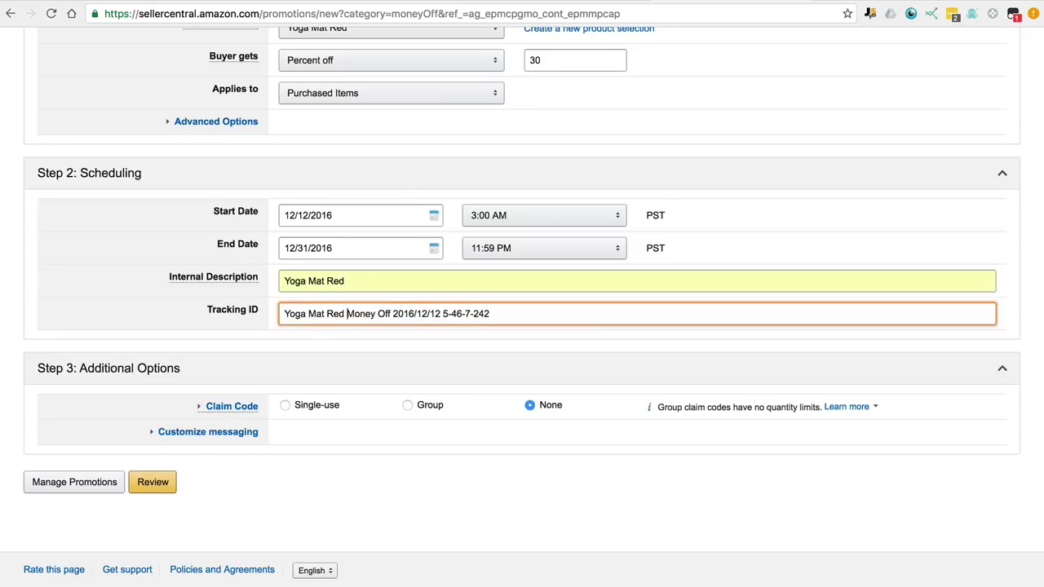
pyautogui.click(303, 455)
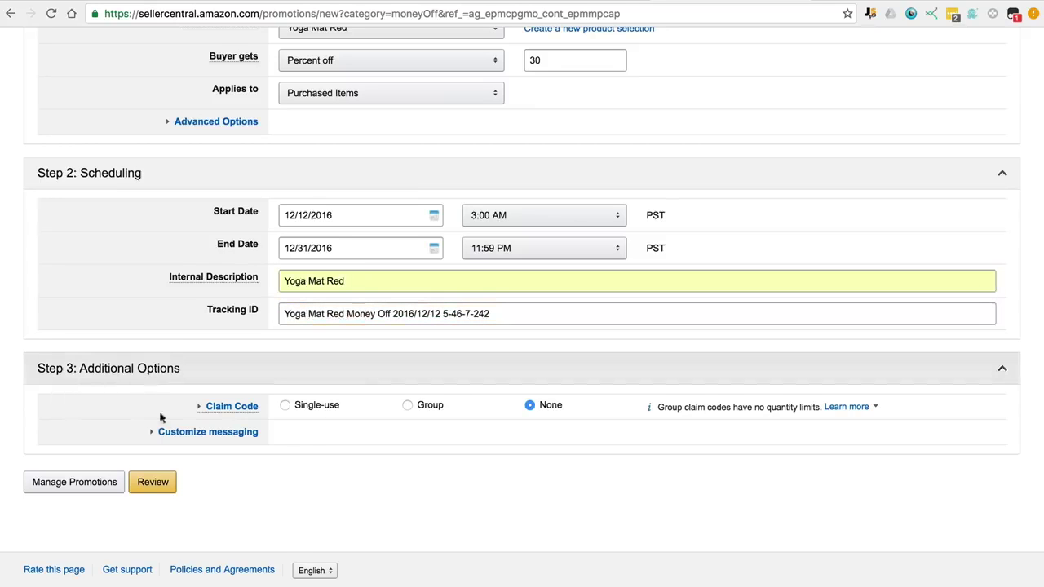
# Step: Set the promotion's claim code type to Single-use
pyautogui.click(285, 406)
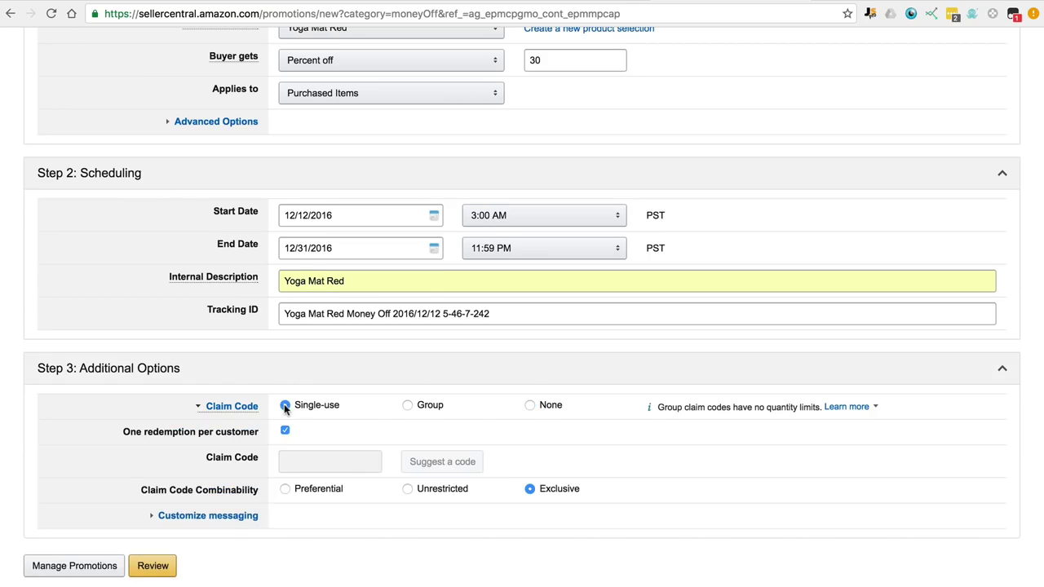
pyautogui.scroll(-2, 372, 456)
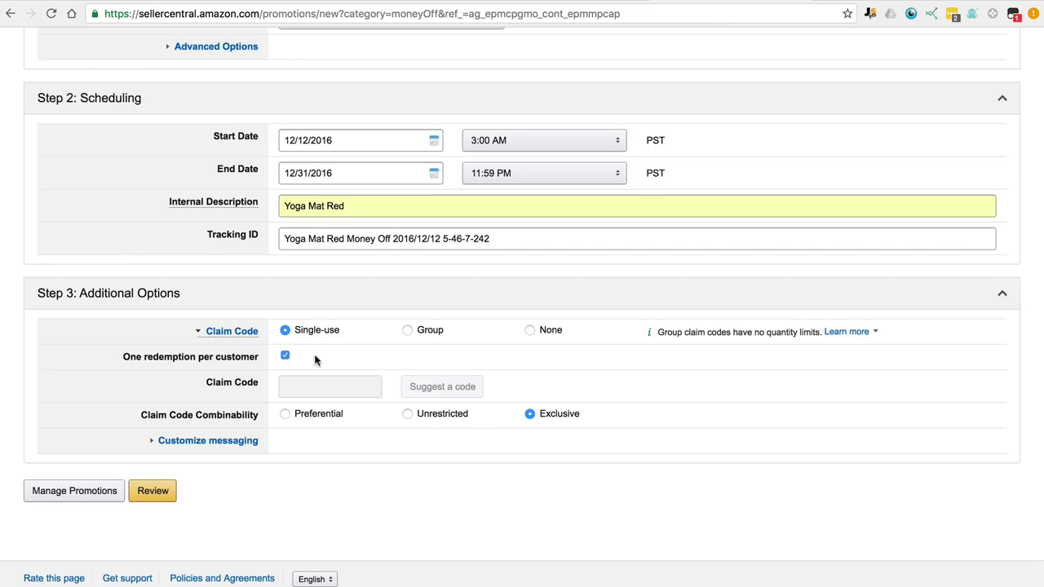
pyautogui.scroll(-1, 314, 360)
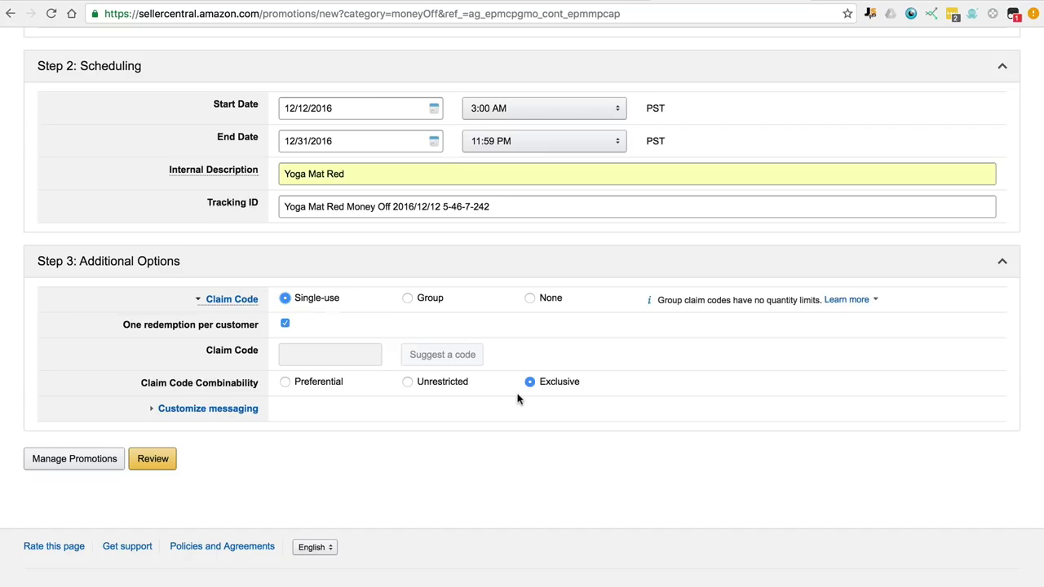
# Step: Examine the promotion's customized messaging options, including the checkout display text and terms and conditions, and collapse them
pyautogui.click(231, 419)
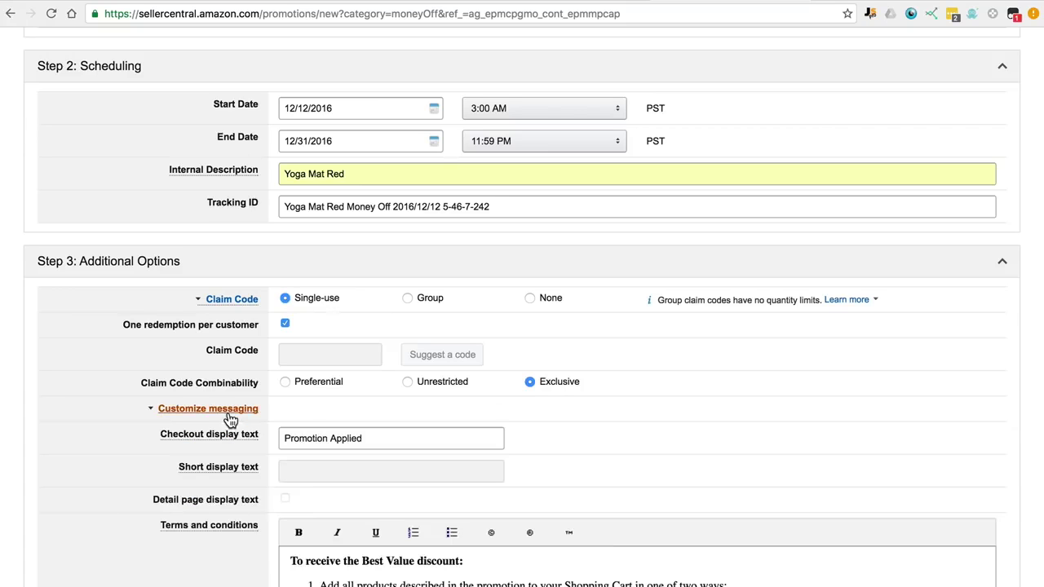
pyautogui.scroll(-3, 107, 514)
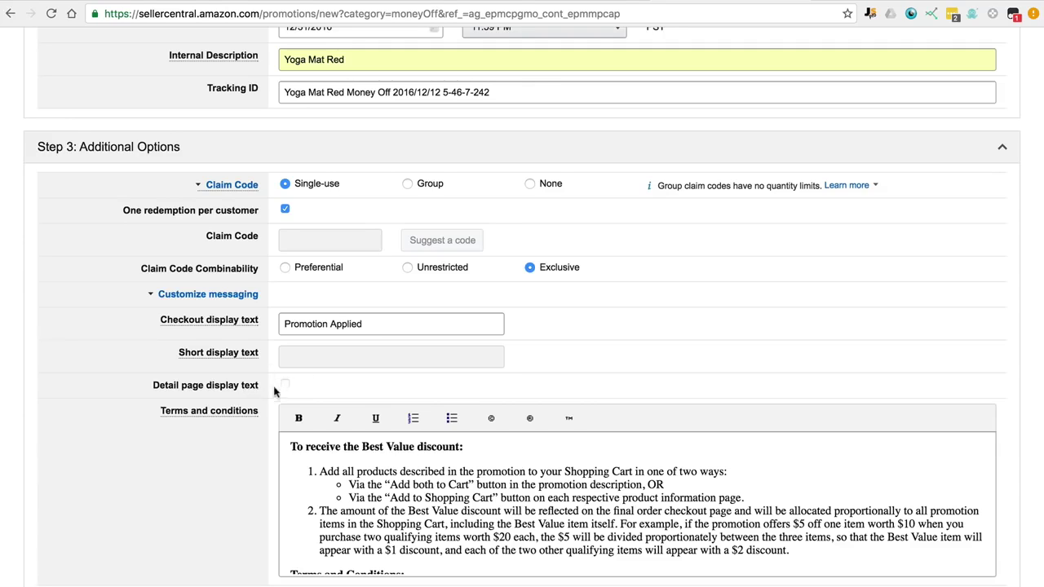
pyautogui.click(163, 294)
# Step: Review the promotion's conditions, scheduling and additional options, and submit it
pyautogui.click(157, 460)
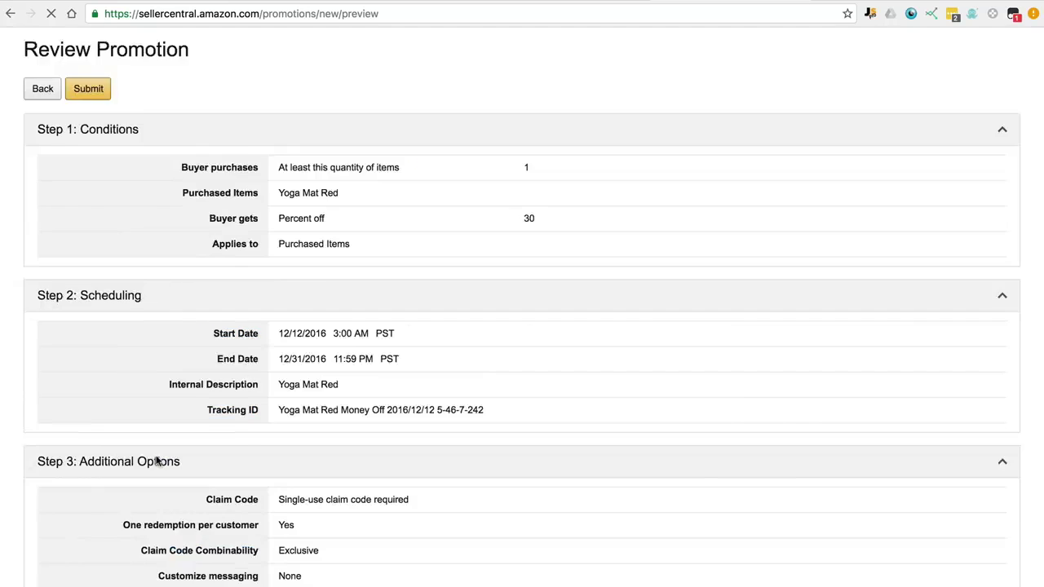
pyautogui.scroll(-10, 239, 447)
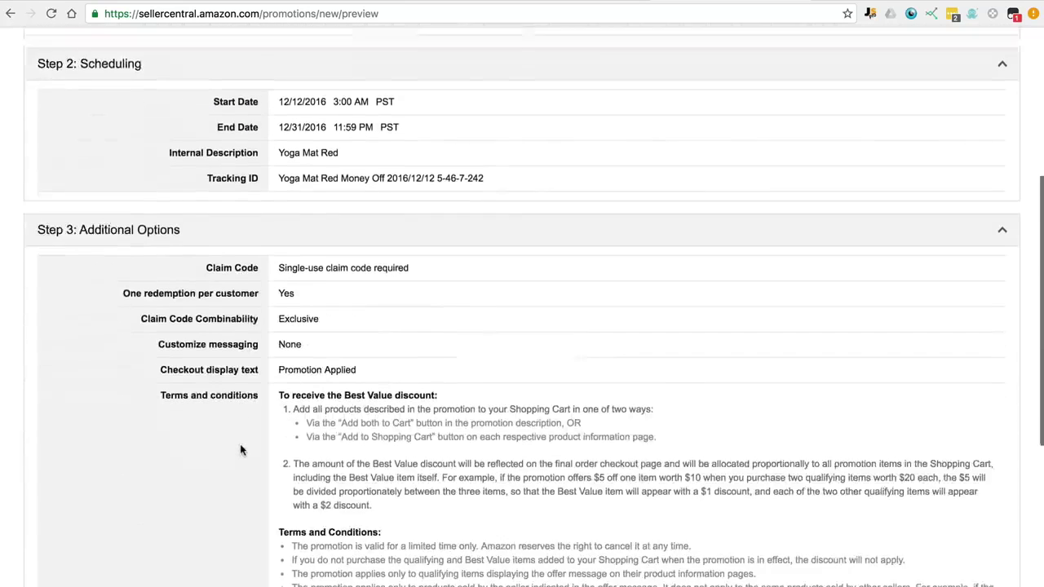
pyautogui.scroll(-2, 240, 447)
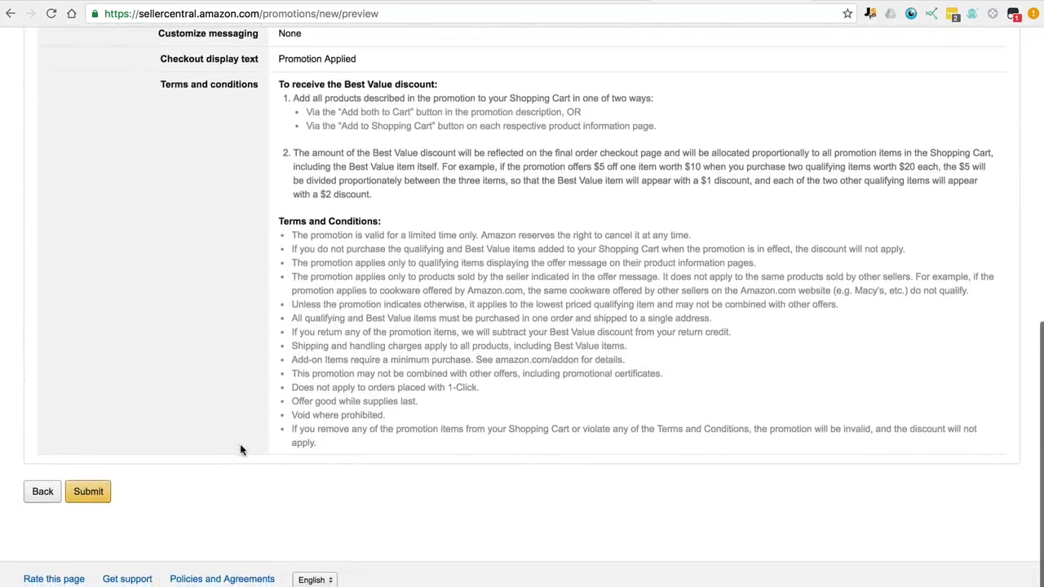
pyautogui.click(90, 496)
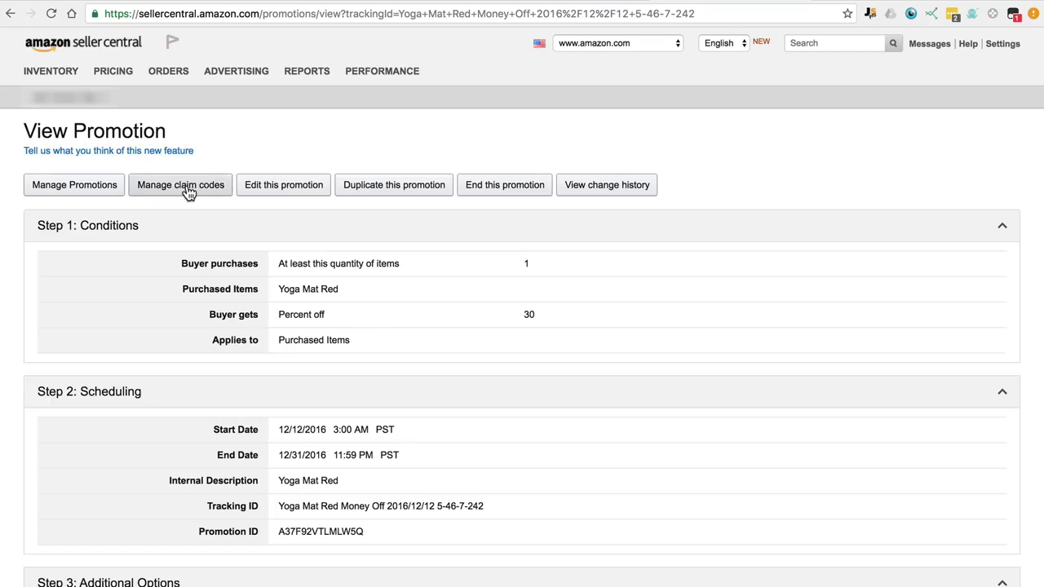
# Step: Create a claim code group named Yoga Mat Red Jump Send with a quantity of 20 for the promotion
pyautogui.click(189, 190)
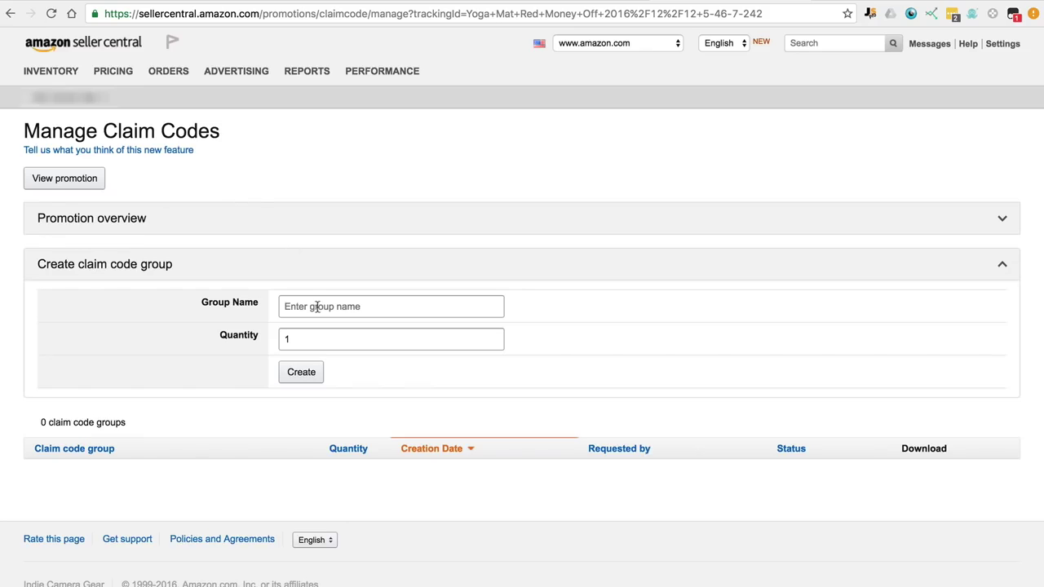
pyautogui.click(317, 307)
pyautogui.write('Y')
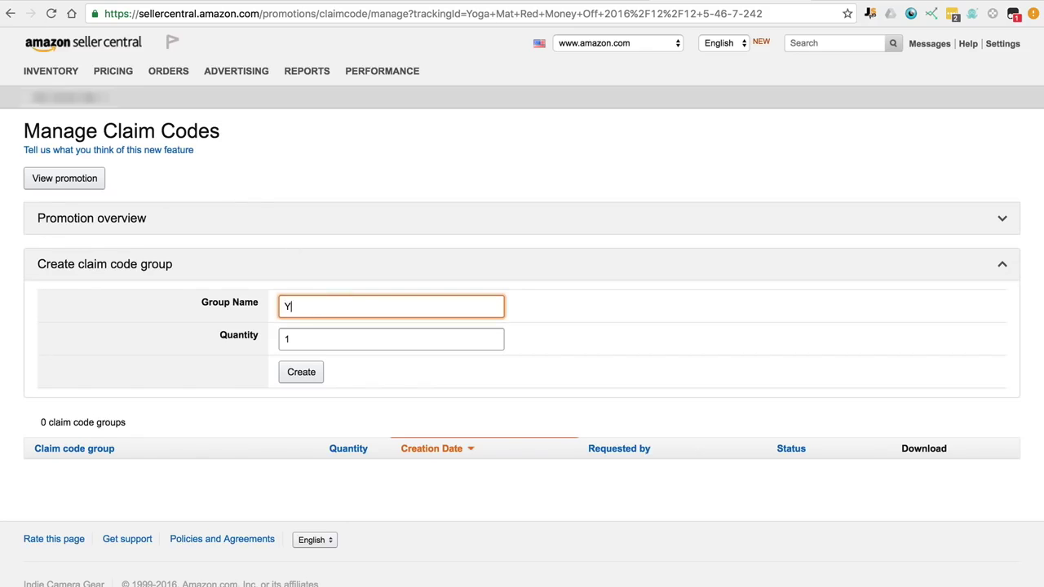
pyautogui.write('oga Ma')
pyautogui.write('t Red')
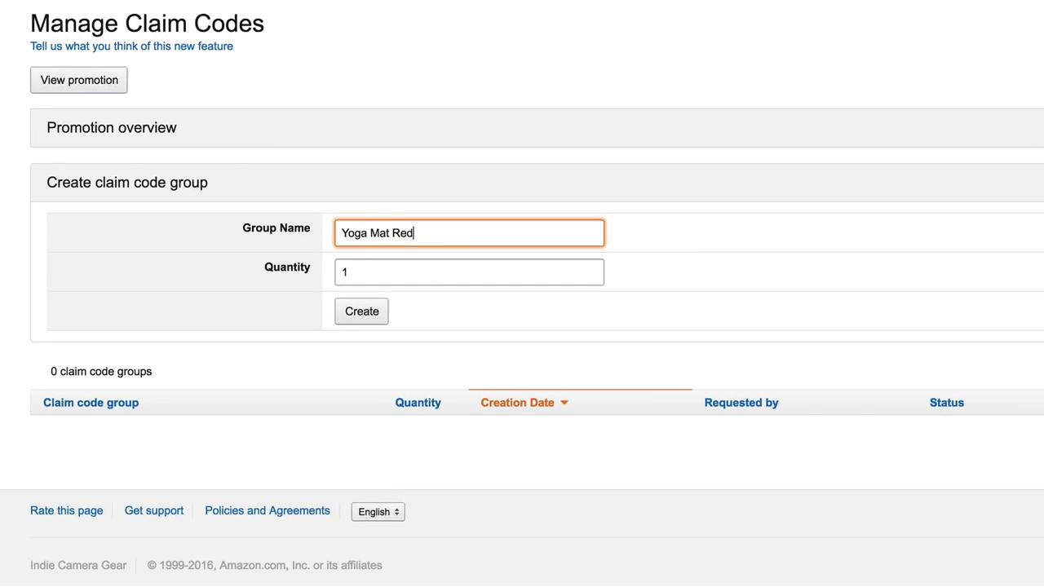
pyautogui.write(' Jump Send')
pyautogui.press('Tab')
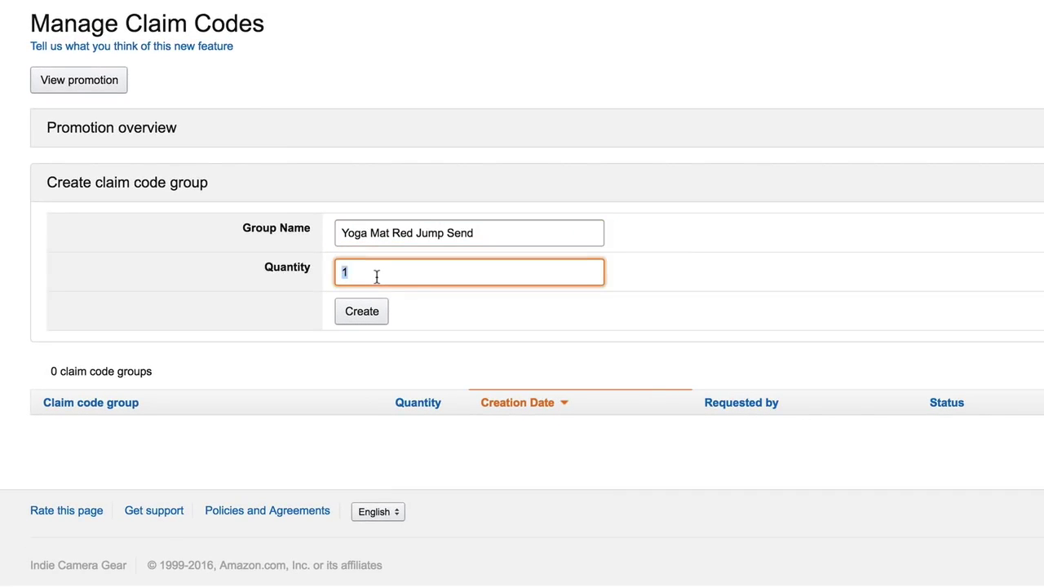
pyautogui.write('20')
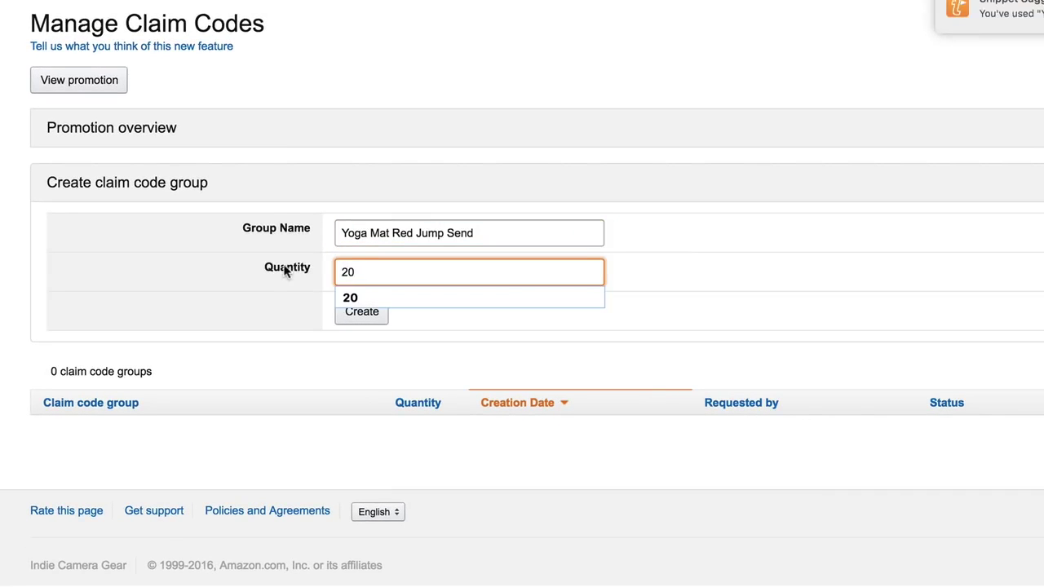
pyautogui.click(275, 277)
pyautogui.click(353, 318)
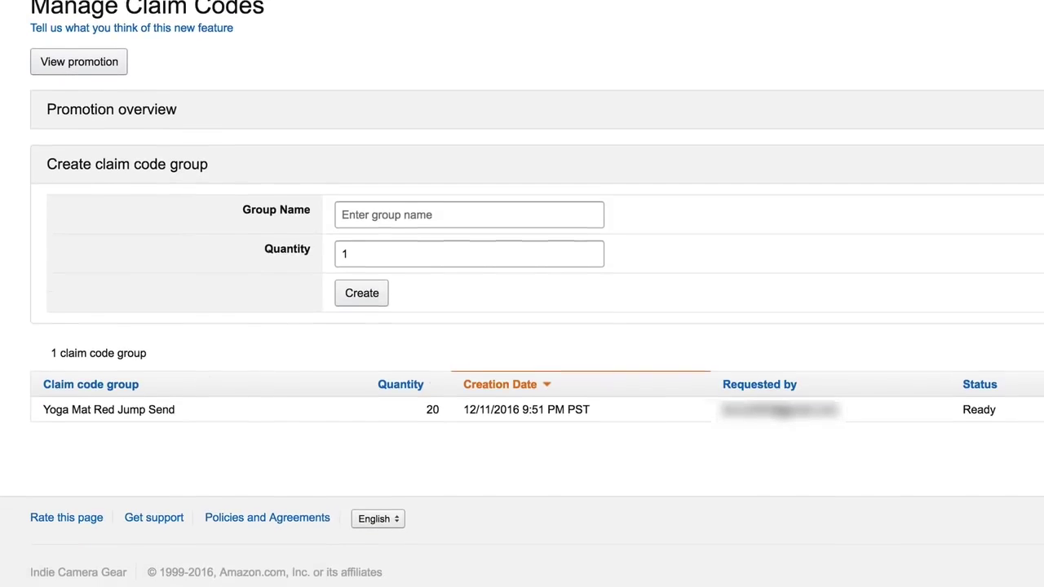
# Step: Download the claim codes of the Yoga Mat Red Jump Send group and copy all codes from the file
pyautogui.click(935, 432)
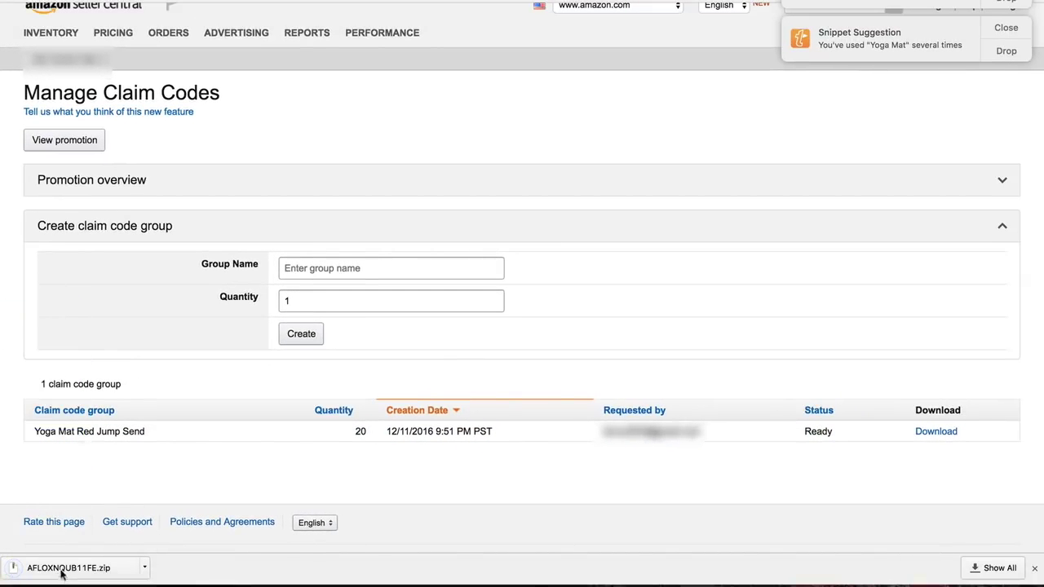
pyautogui.click(61, 569)
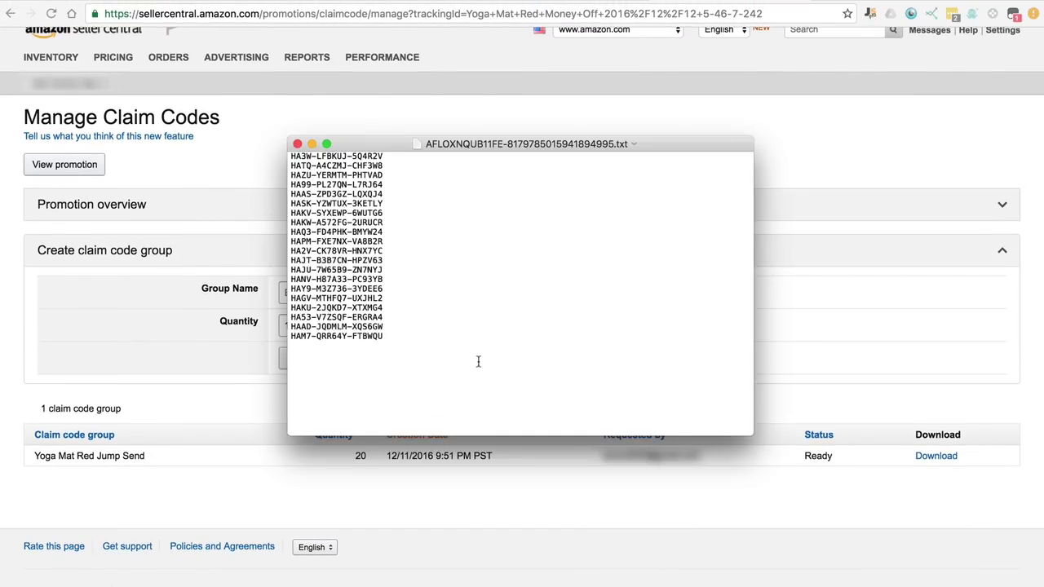
pyautogui.moveTo(478, 362); pyautogui.dragTo(278, 138)
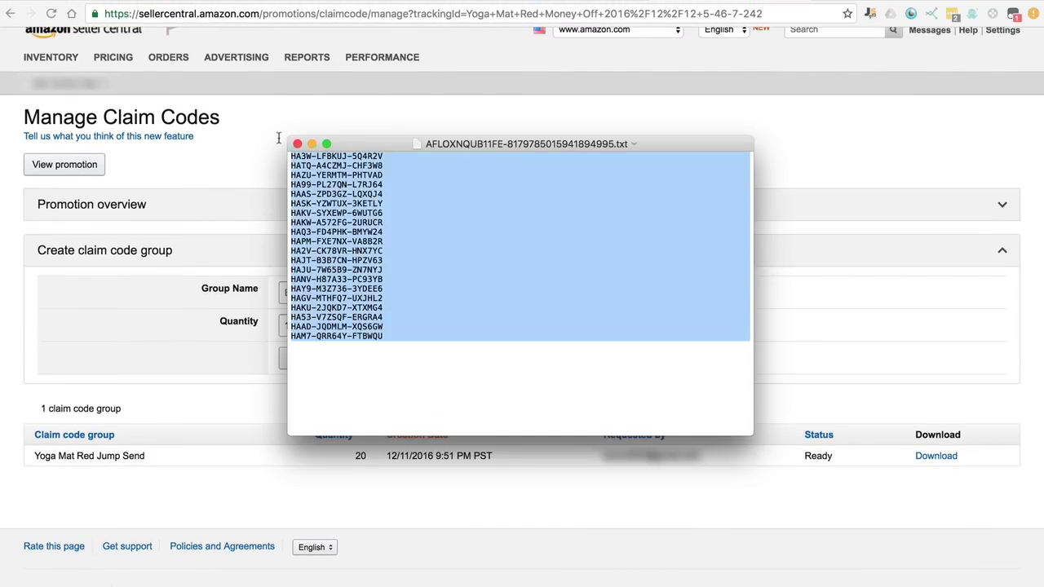
pyautogui.rightClick(329, 186)
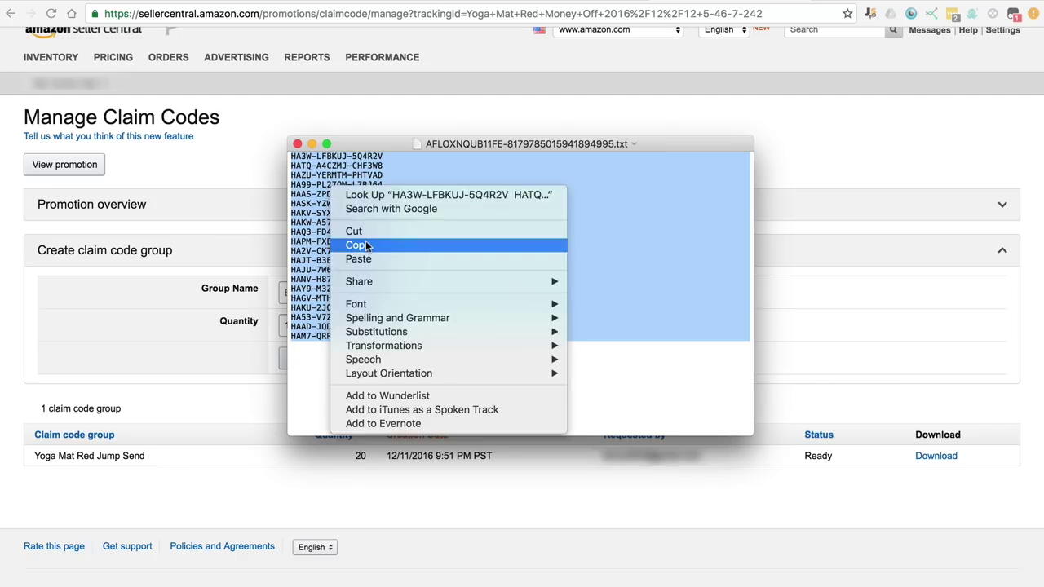
pyautogui.click(339, 239)
# Step: Switch to Jump Send and paste the copied claim codes into the list of single-use coupon codes
pyautogui.click(393, 120)
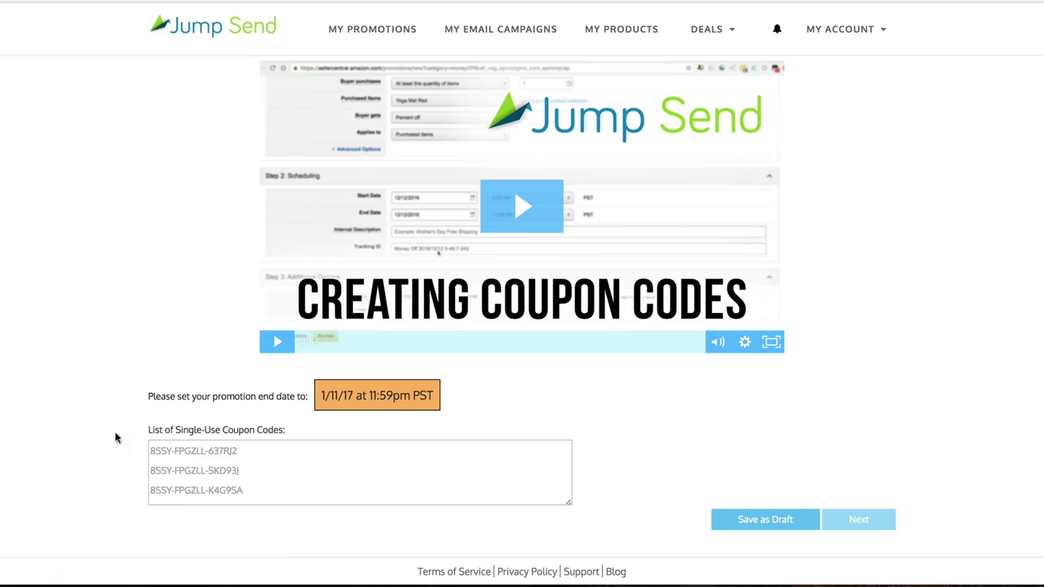
pyautogui.rightClick(197, 458)
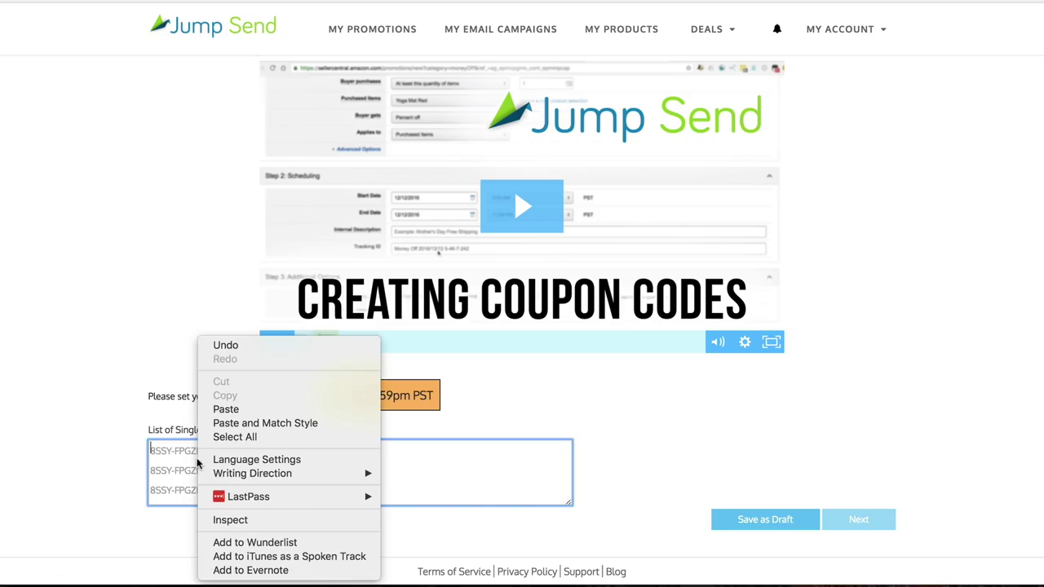
pyautogui.click(225, 410)
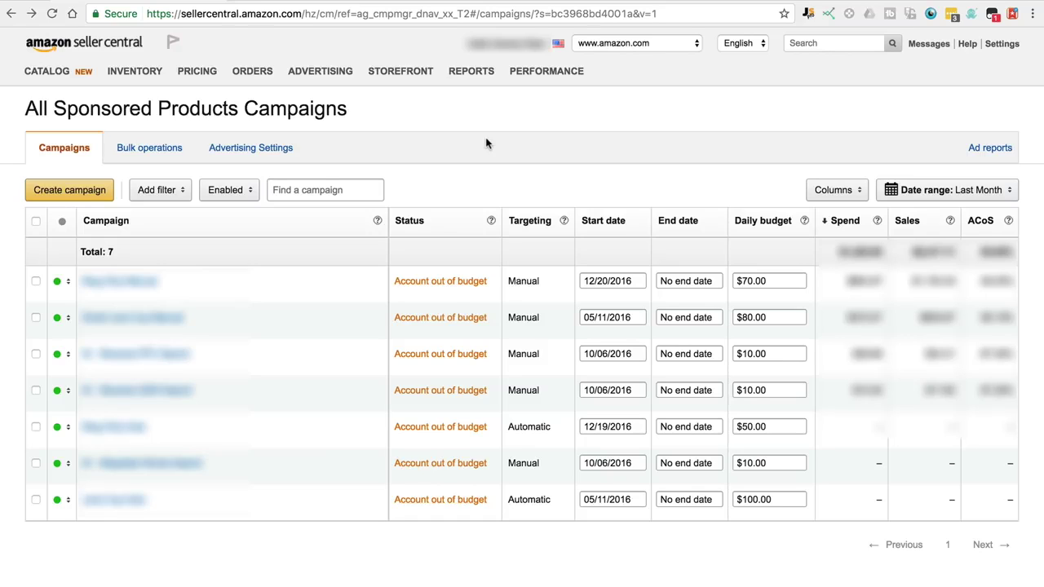
# Step: Start a new Sponsored Products campaign in Seller Central named Example with a daily budget of $20.00
pyautogui.moveTo(320, 75)
pyautogui.click(84, 195)
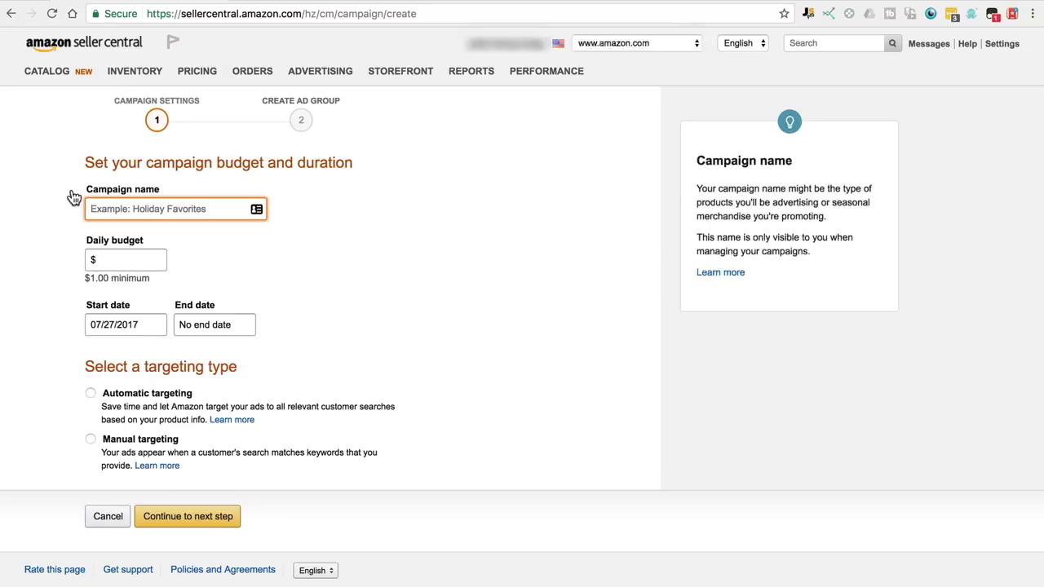
pyautogui.write('Example')
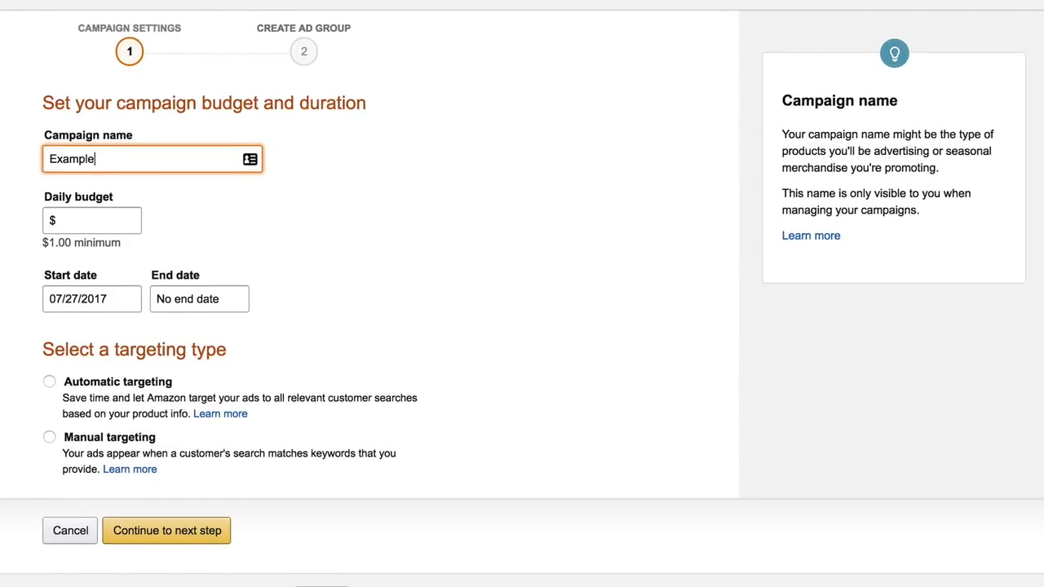
pyautogui.click(77, 214)
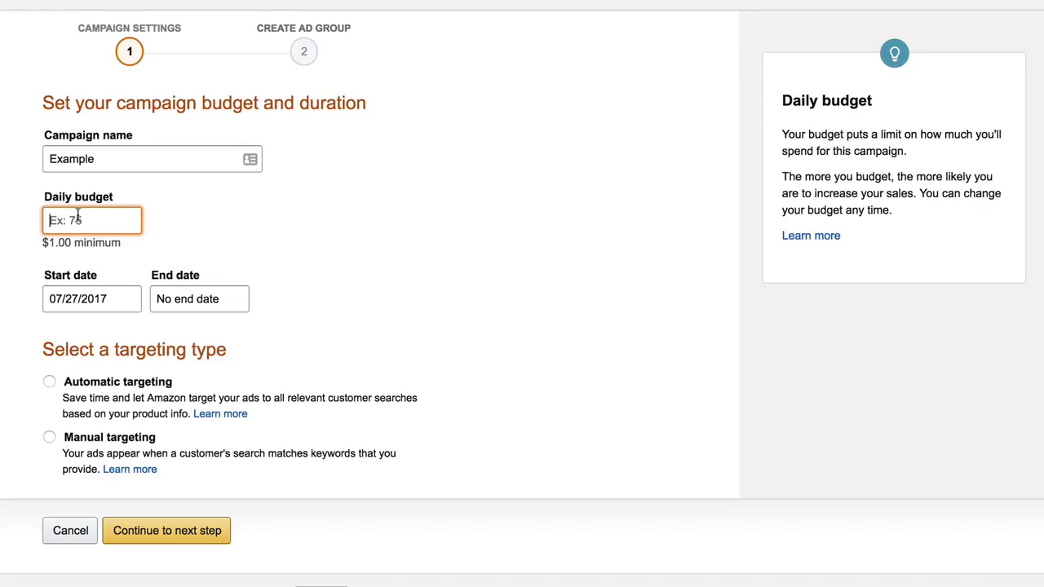
pyautogui.write('20.00')
# Step: Choose automatic targeting for the campaign and continue to the ad group settings
pyautogui.moveTo(70, 390)
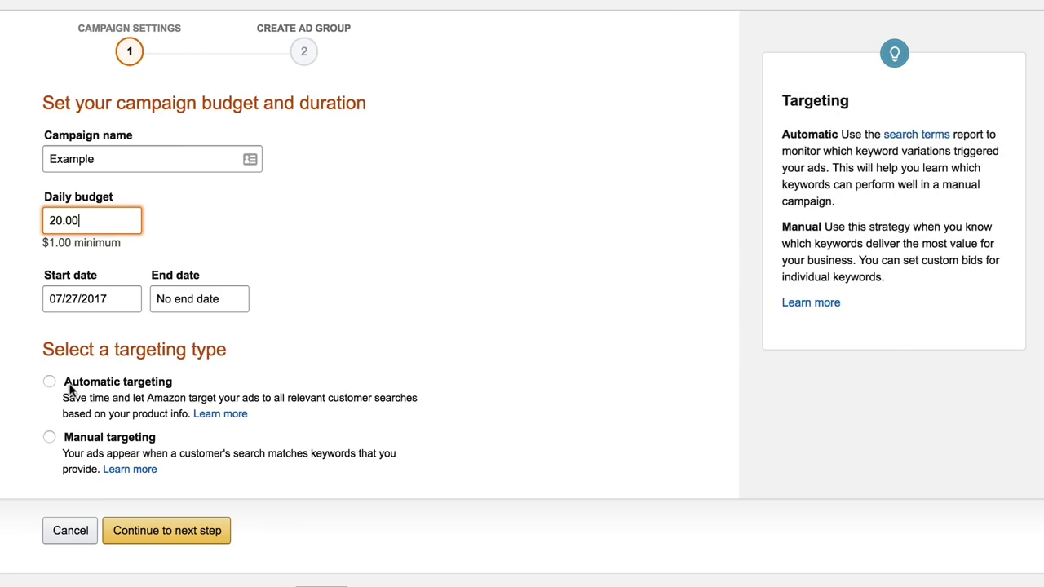
pyautogui.click(50, 383)
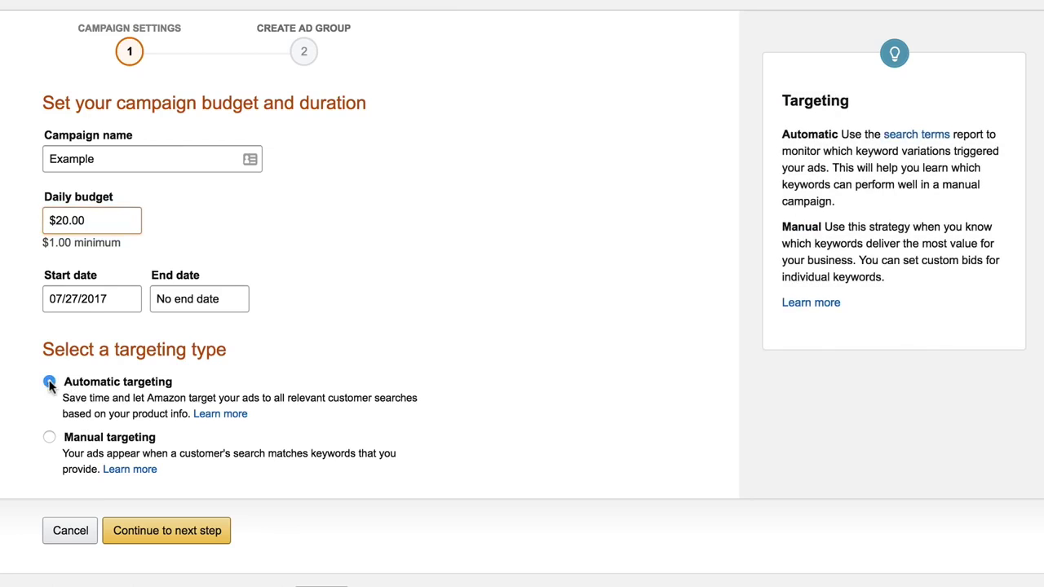
pyautogui.click(203, 551)
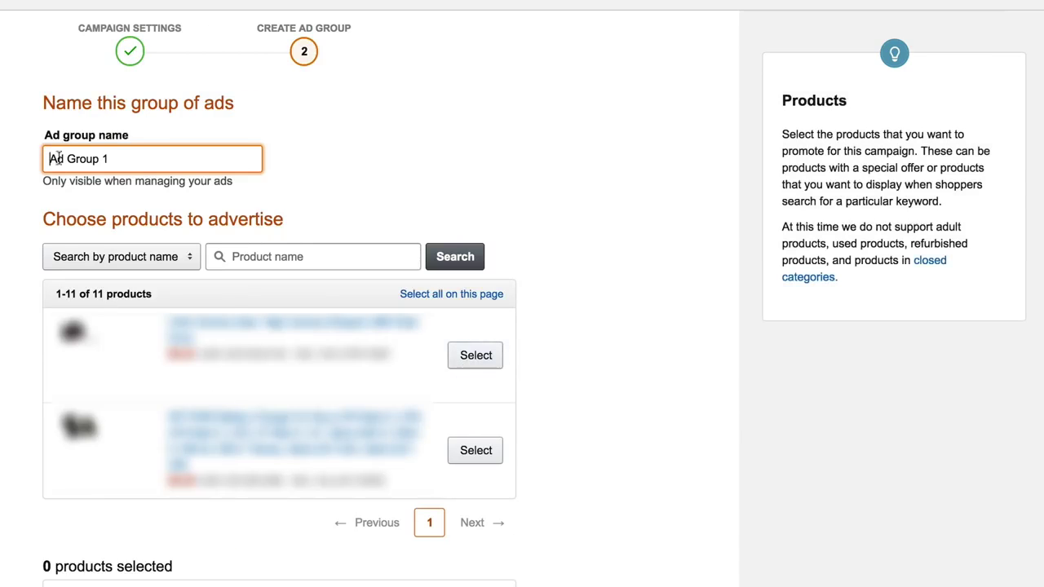
# Step: Enter a default bid of 1.00 for Ad Group 1 and replace it with .5
pyautogui.scroll(-3, 544, 326)
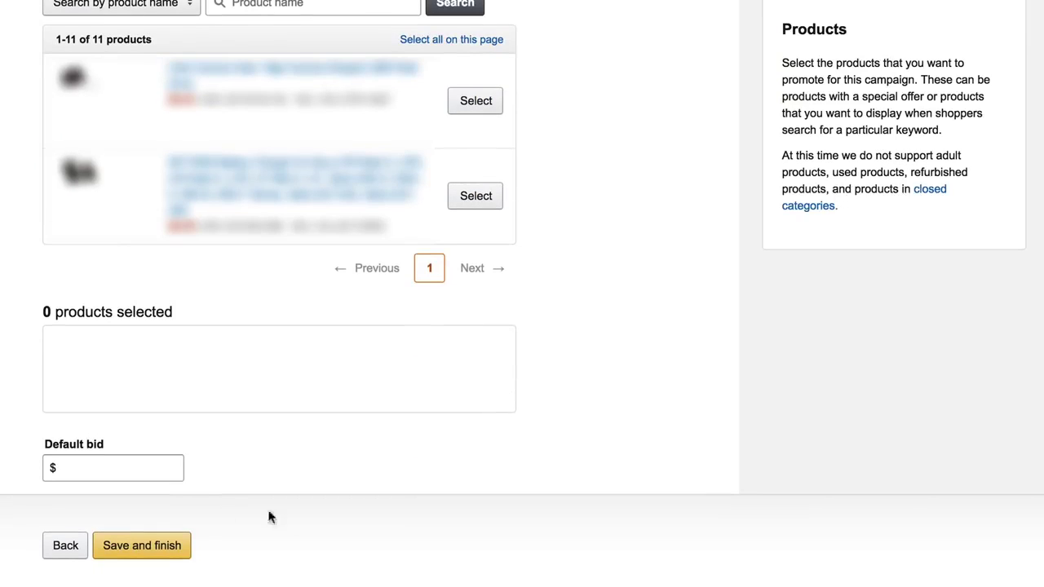
pyautogui.click(117, 465)
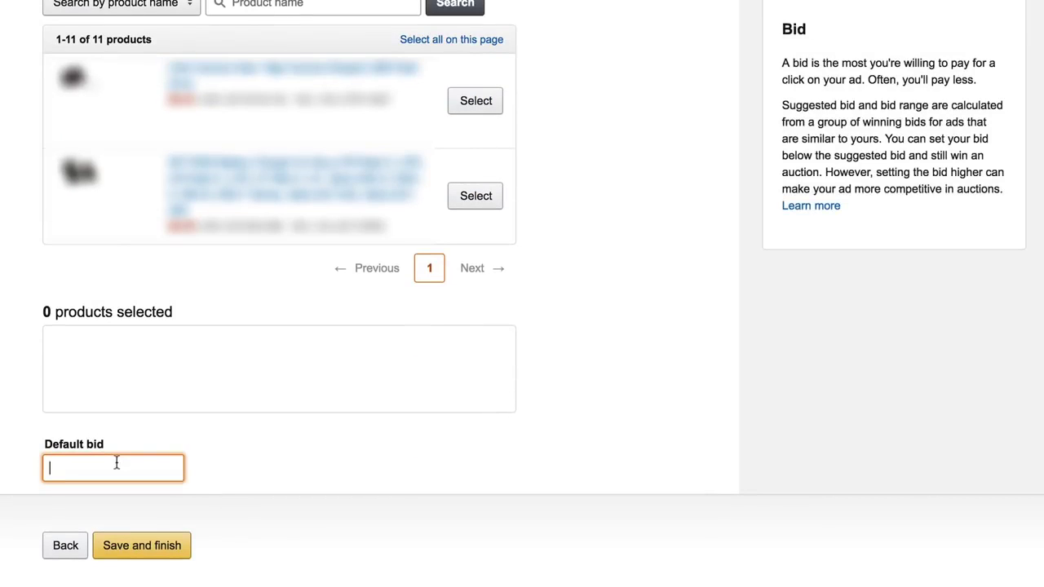
pyautogui.write('1.00')
pyautogui.moveTo(95, 474); pyautogui.dragTo(26, 460)
pyautogui.write('.5')
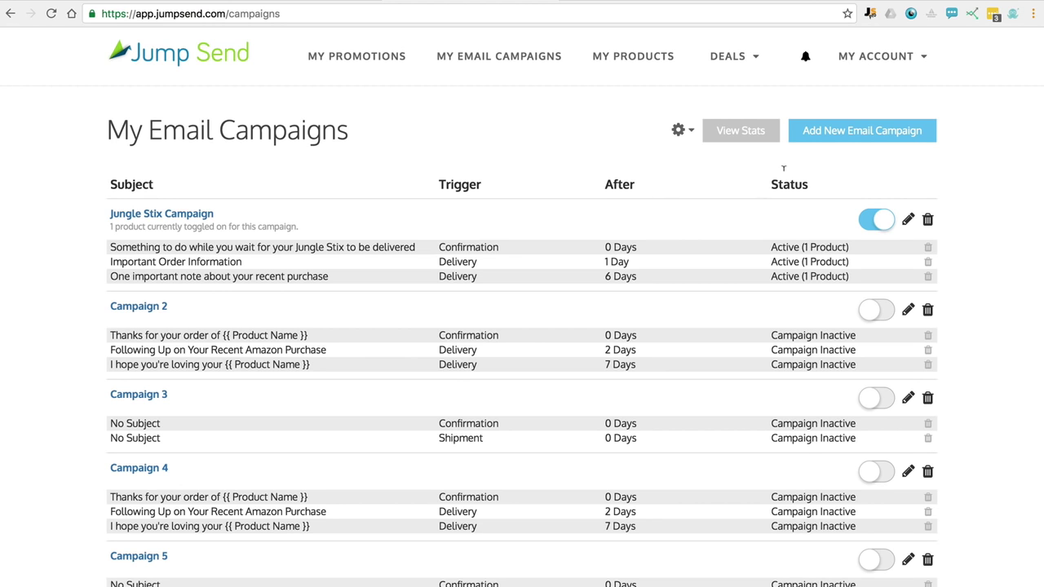
# Step: Add a new email campaign in Jump Send based on the Two Review Requests template
pyautogui.click(813, 147)
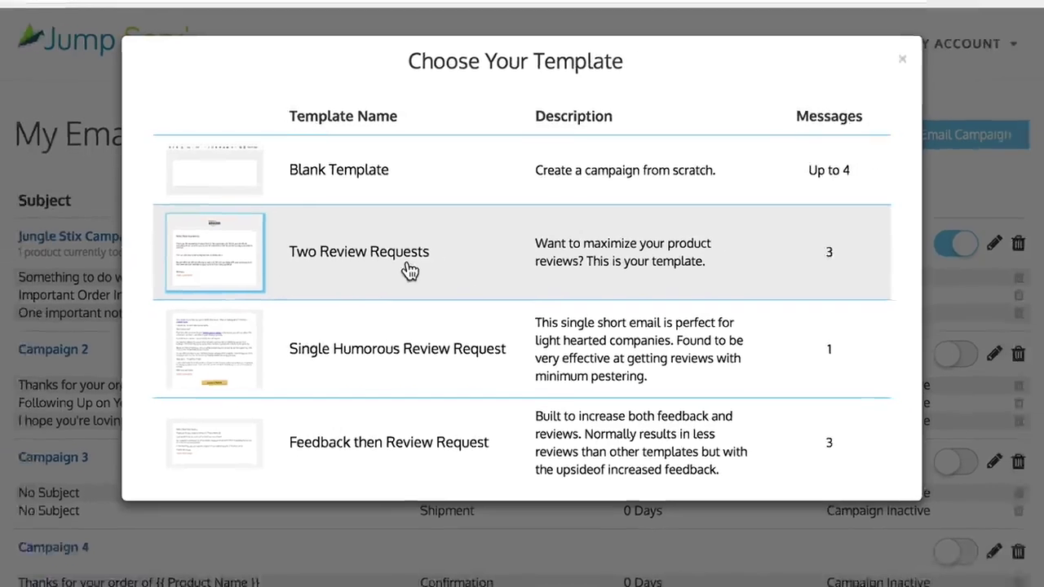
pyautogui.click(399, 272)
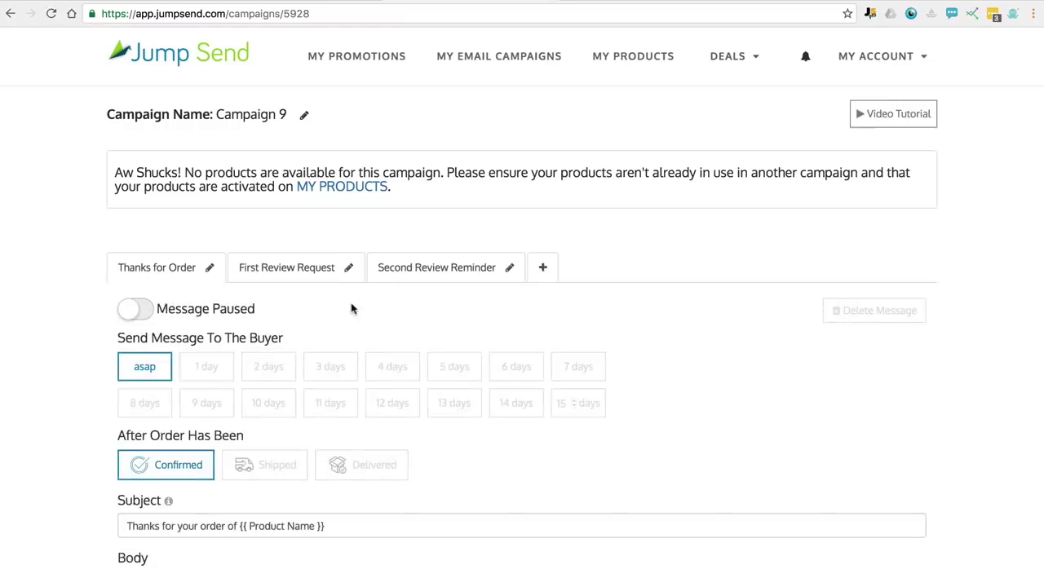